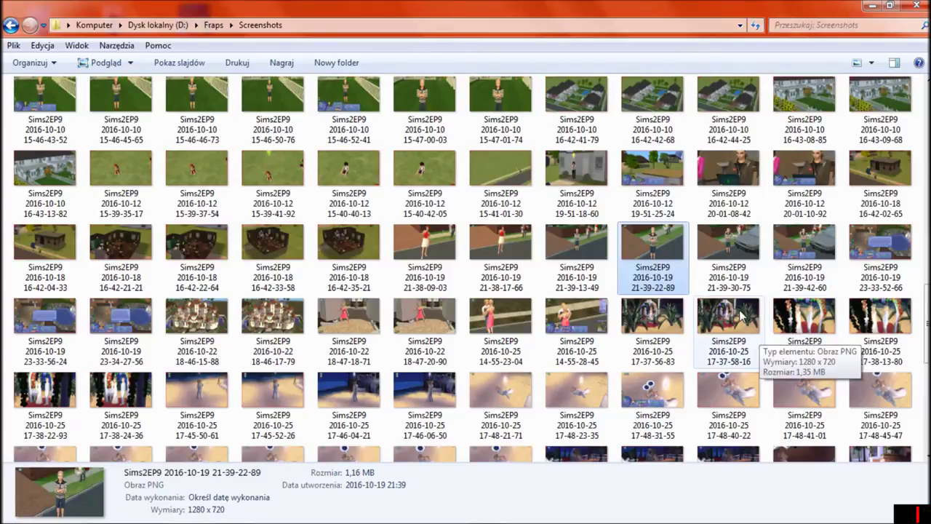
View the screenshots 21-38-09-03, 21-39-13-49 and 21-39-22-89 from 2016-10-19 one after another at full size
{"action": "left_click", "coordinate": [451, 247]}
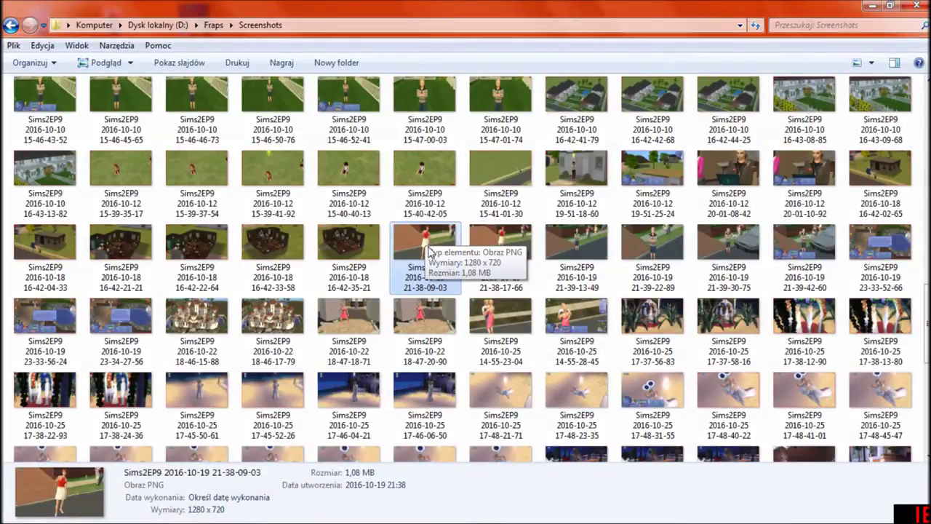
{"action": "double_click", "coordinate": [444, 250]}
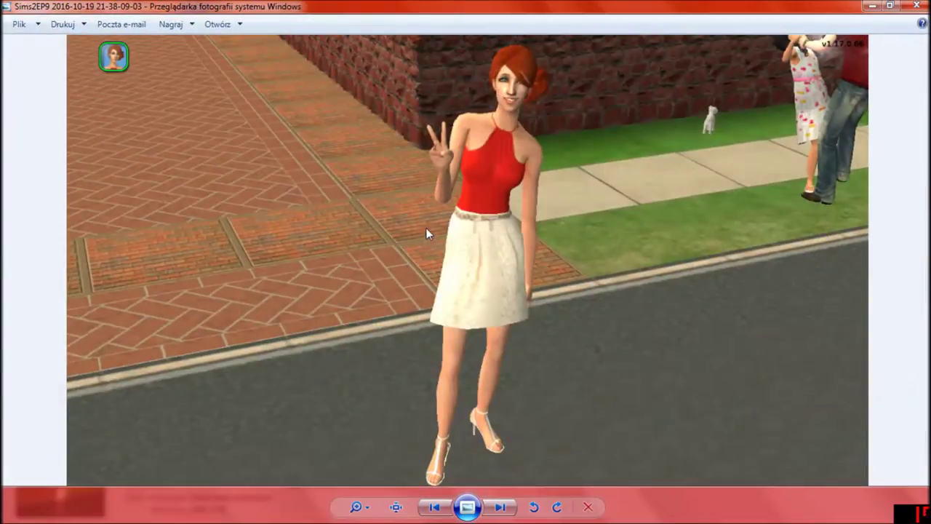
{"action": "left_click", "coordinate": [916, 6]}
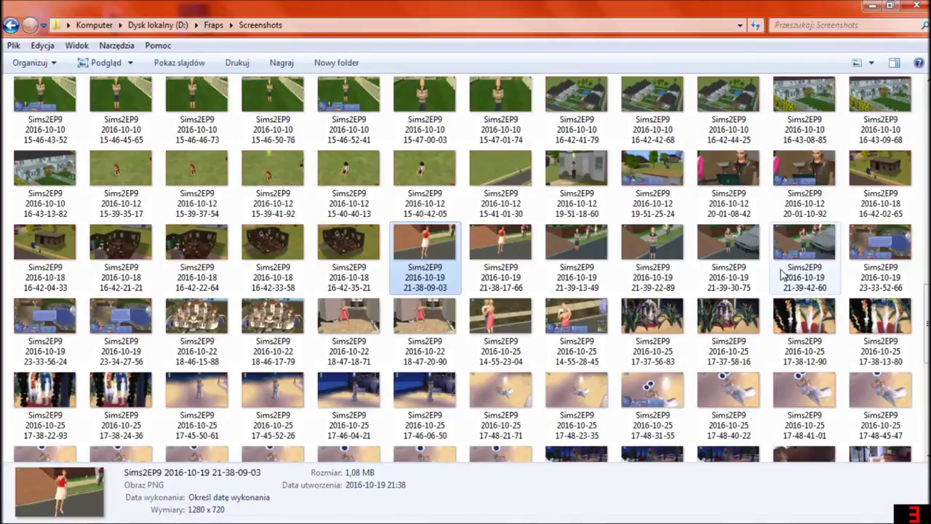
{"action": "double_click", "coordinate": [577, 251]}
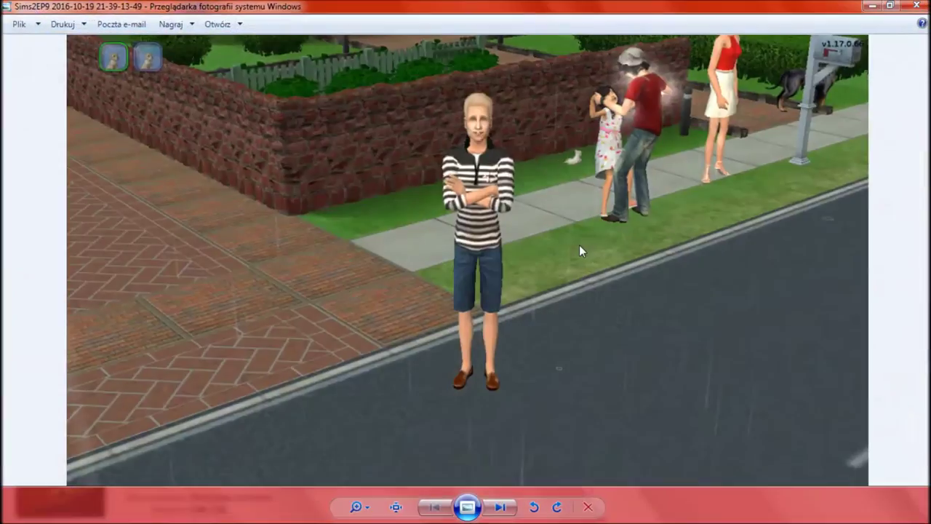
{"action": "left_click", "coordinate": [916, 6]}
{"action": "double_click", "coordinate": [655, 248]}
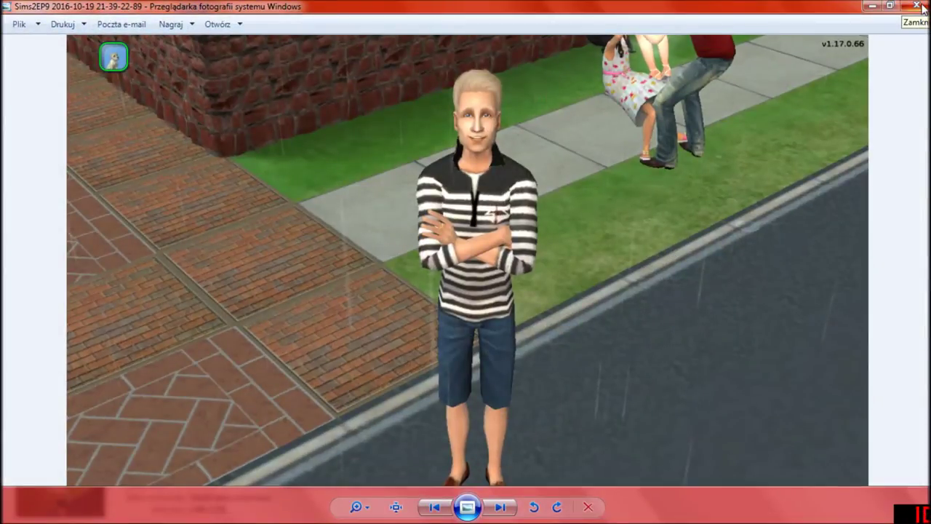
{"action": "left_click", "coordinate": [917, 6]}
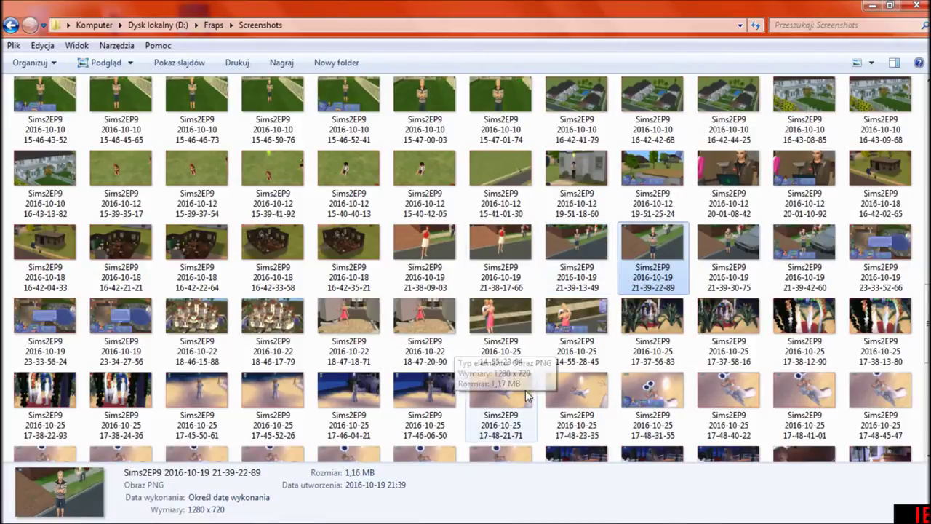
{"action": "scroll", "coordinate": [613, 387], "scroll_direction": "up", "scroll_amount": 3}
{"action": "scroll", "coordinate": [613, 387], "scroll_direction": "down", "scroll_amount": 8}
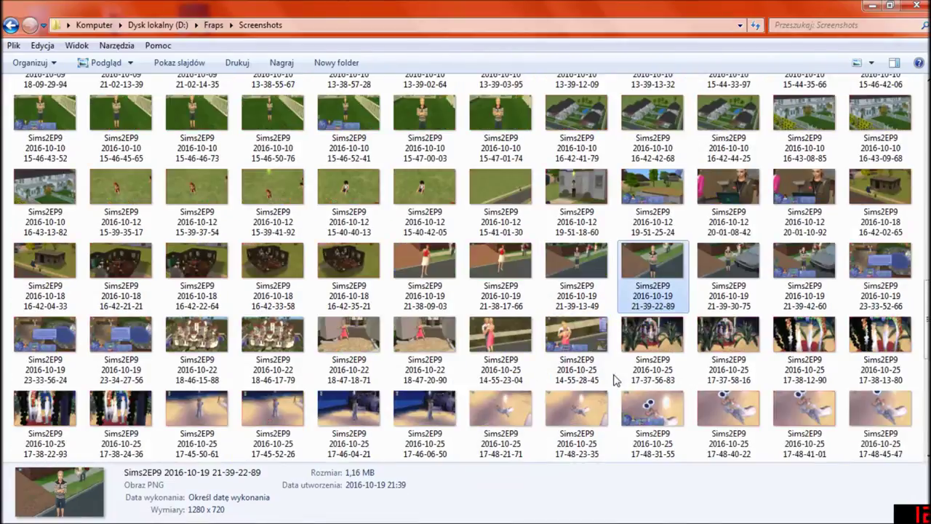
{"action": "scroll", "coordinate": [538, 372], "scroll_direction": "down", "scroll_amount": 3}
{"action": "scroll", "coordinate": [538, 372], "scroll_direction": "up", "scroll_amount": 10}
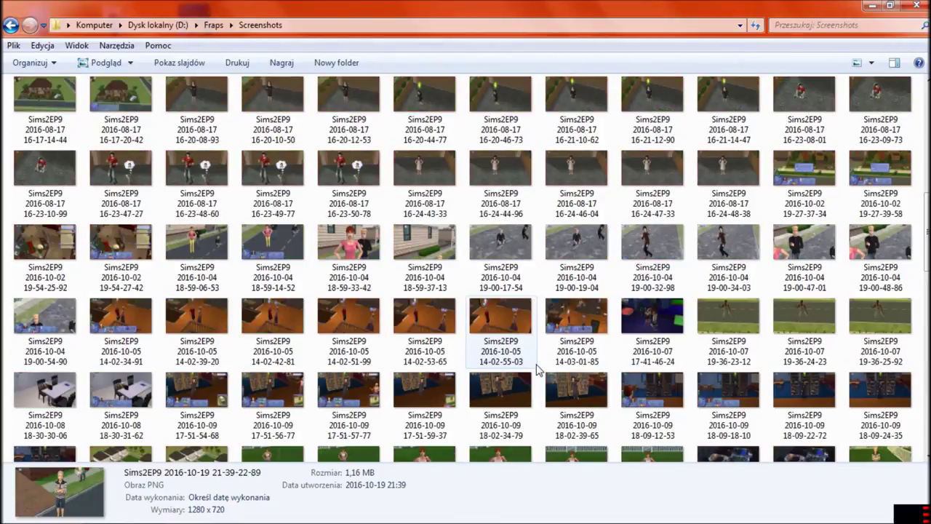
{"action": "scroll", "coordinate": [538, 372], "scroll_direction": "up", "scroll_amount": 10}
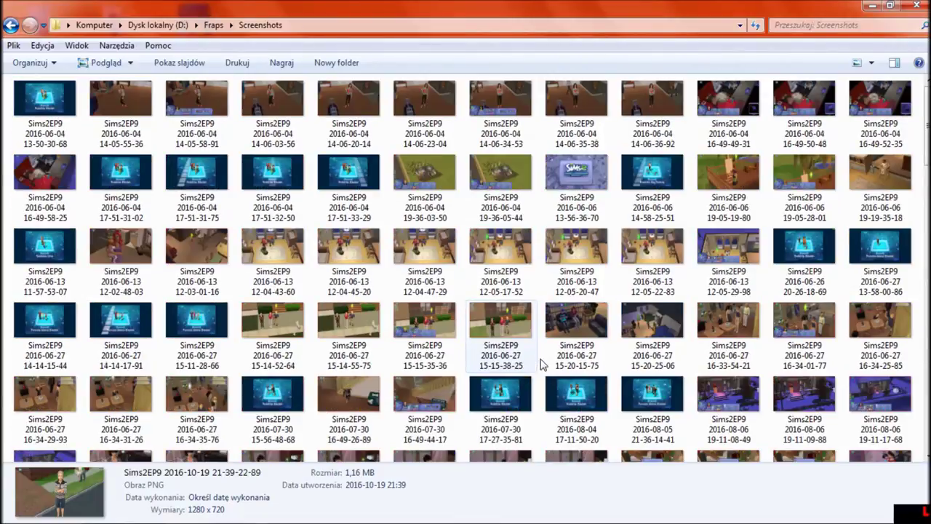
{"action": "scroll", "coordinate": [580, 340], "scroll_direction": "down", "scroll_amount": 3}
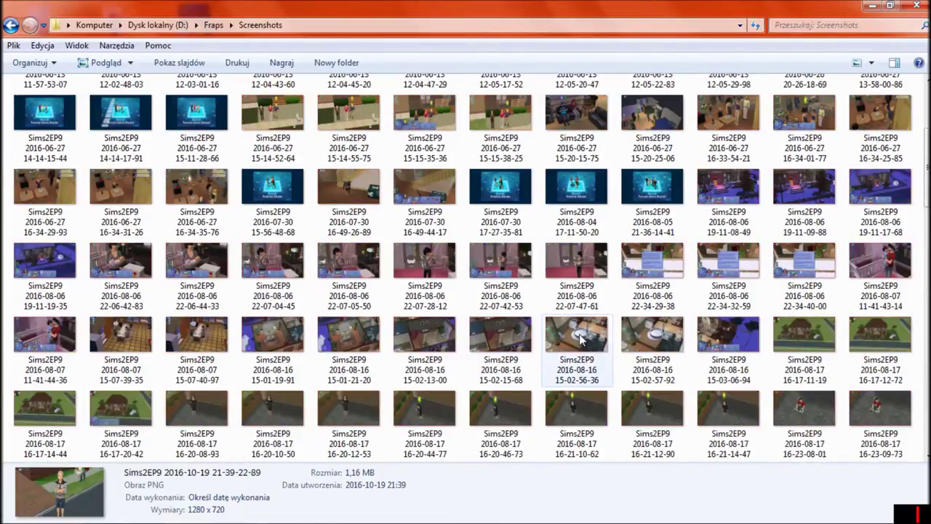
{"action": "scroll", "coordinate": [581, 338], "scroll_direction": "down", "scroll_amount": 3}
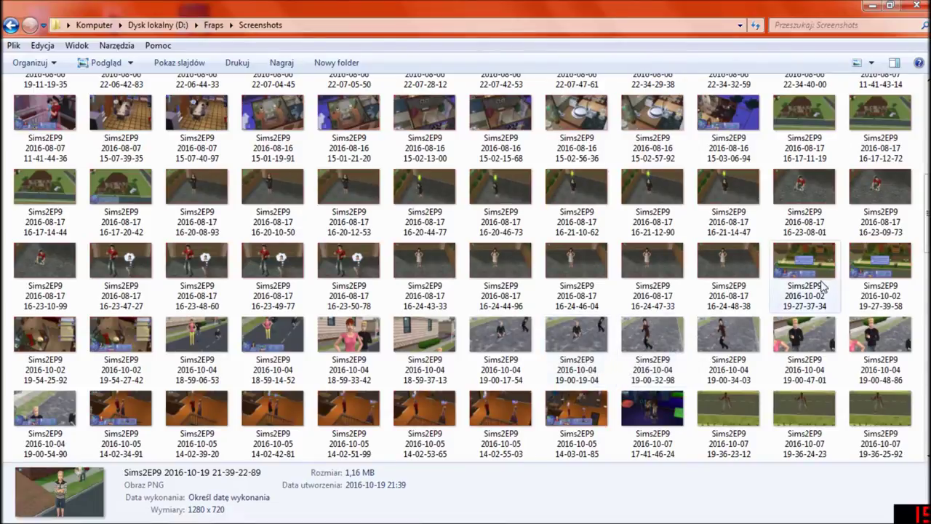
{"action": "double_click", "coordinate": [807, 120]}
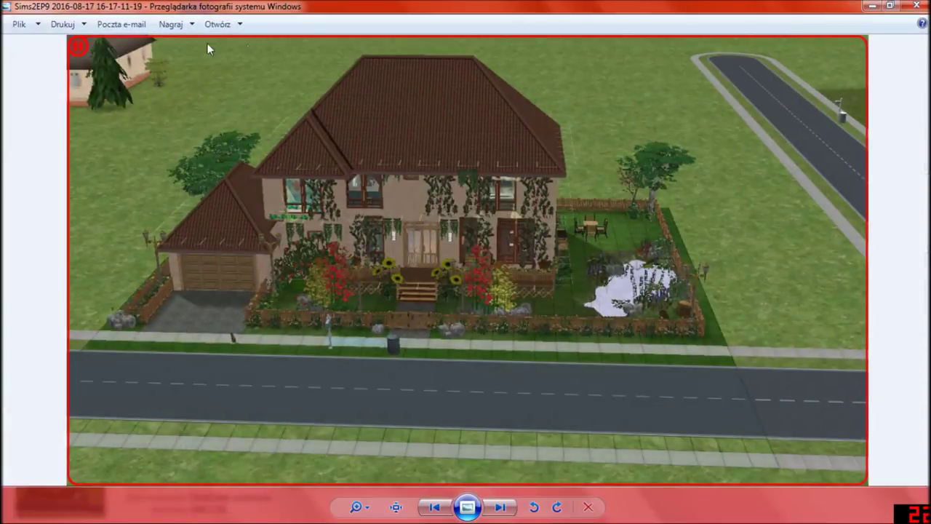
{"action": "left_click", "coordinate": [919, 6]}
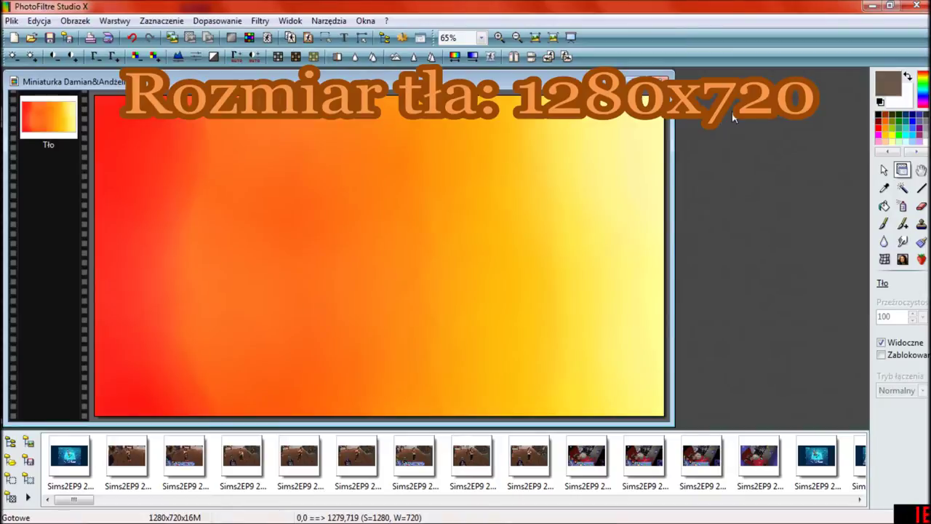
In PhotoFiltre Studio X, choose the spray tool for the gradient background image and switch the colour palette to the yellow-to-red gradient
{"action": "mouse_move", "coordinate": [422, 82]}
{"action": "left_mouse_down"}
{"action": "mouse_move", "coordinate": [435, 70]}
{"action": "mouse_move", "coordinate": [437, 86]}
{"action": "left_mouse_up"}
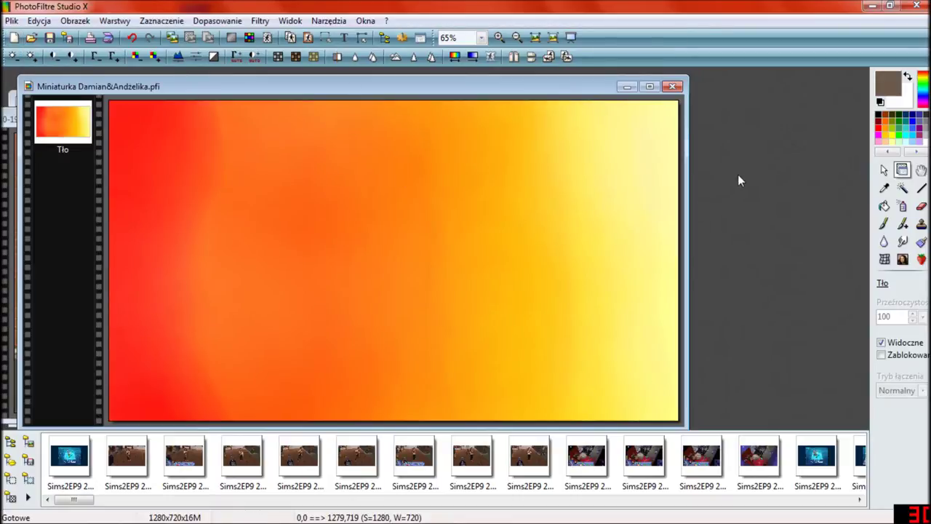
{"action": "left_click", "coordinate": [902, 207]}
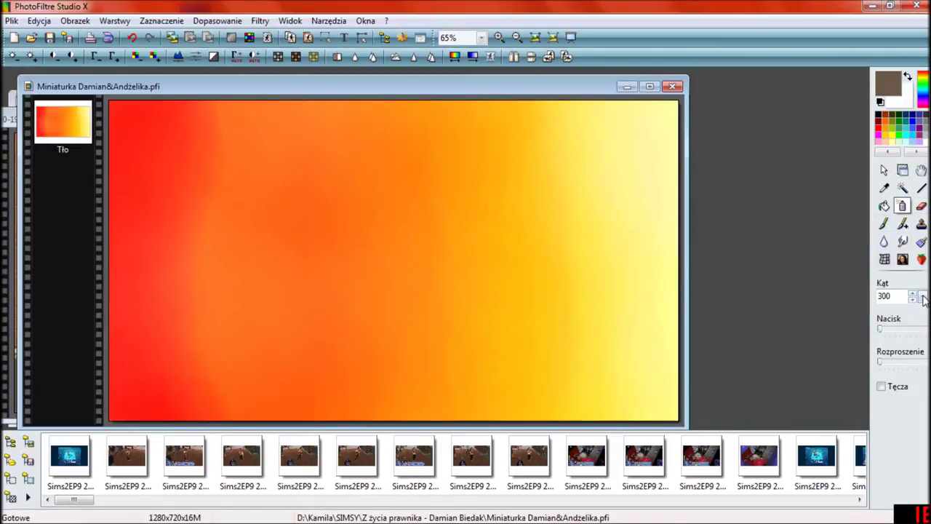
{"action": "left_click", "coordinate": [923, 298]}
{"action": "left_click", "coordinate": [923, 298]}
{"action": "left_click", "coordinate": [914, 151]}
{"action": "left_click", "coordinate": [914, 151]}
{"action": "left_click", "coordinate": [915, 151]}
{"action": "left_click", "coordinate": [914, 151]}
{"action": "left_click", "coordinate": [914, 151]}
{"action": "left_click", "coordinate": [914, 152]}
{"action": "left_click", "coordinate": [915, 151]}
{"action": "left_click", "coordinate": [914, 152]}
{"action": "left_click", "coordinate": [910, 155]}
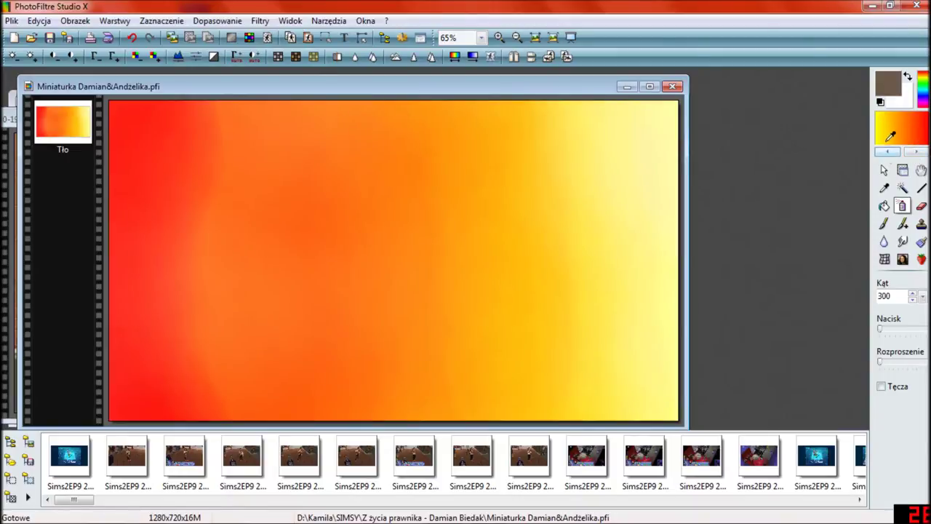
Spray red-orange over the left-centre of the background image and golden yellow over its right part
{"action": "left_click", "coordinate": [879, 110]}
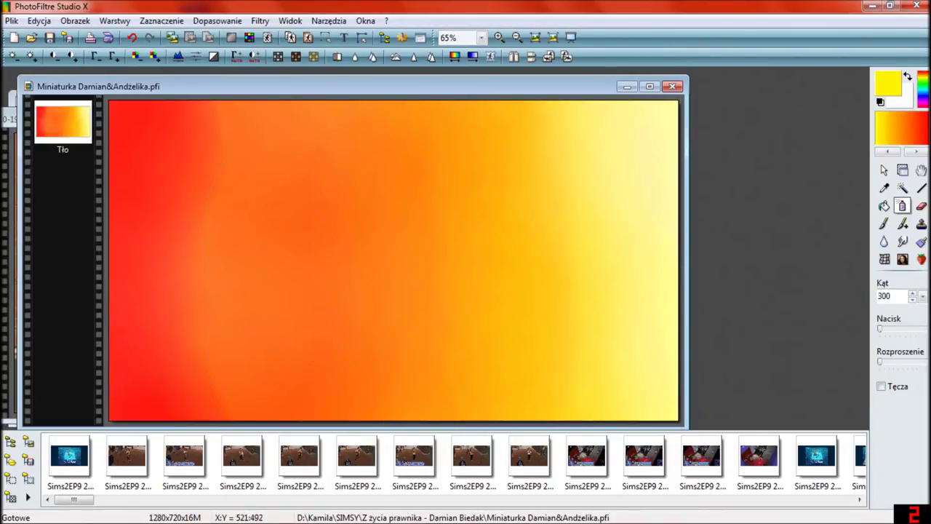
{"action": "left_click", "coordinate": [925, 132]}
{"action": "left_click", "coordinate": [928, 132]}
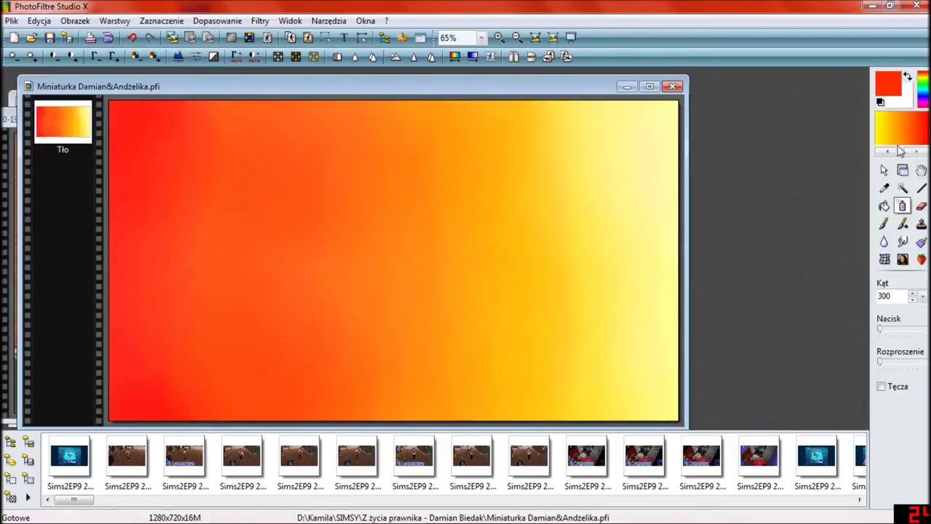
{"action": "left_click", "coordinate": [890, 120]}
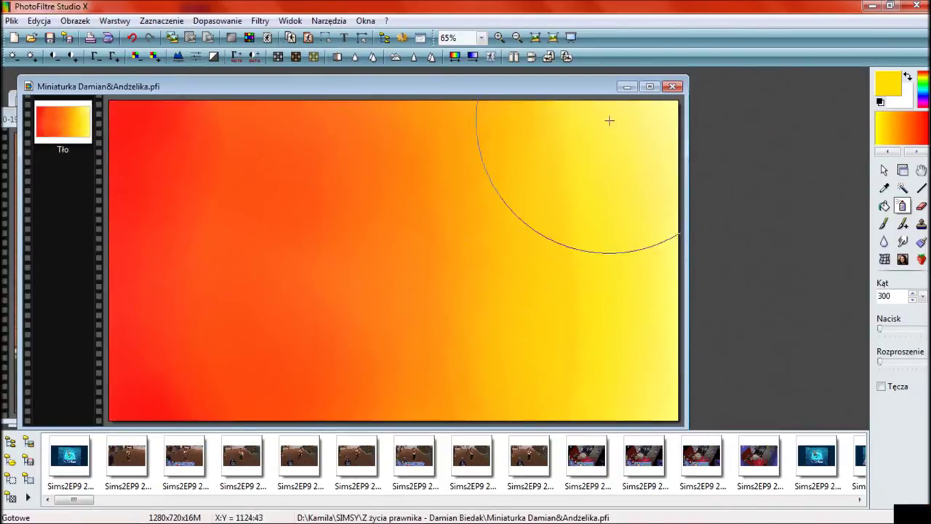
Arrange the red-haired woman's and blond man's screenshots side by side in front of the background image
{"action": "left_click_drag", "start_coordinate": [392, 92], "coordinate": [459, 89]}
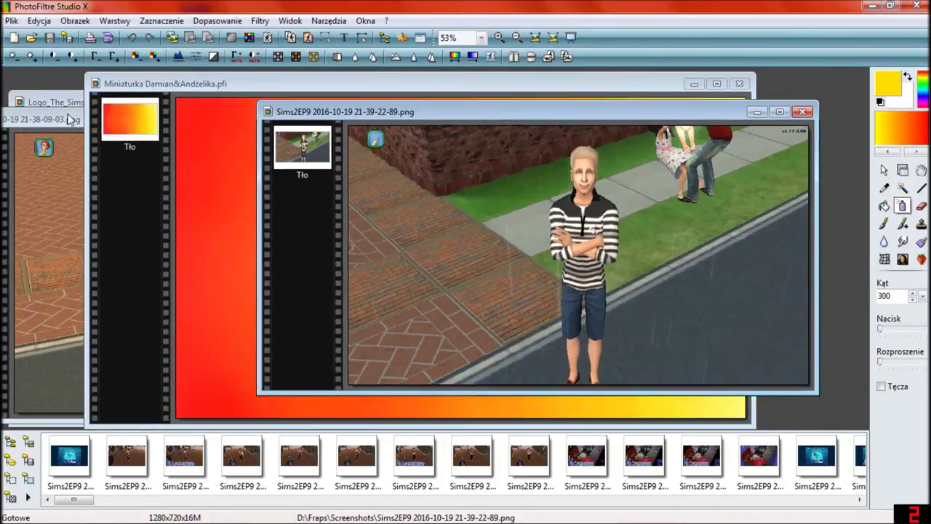
{"action": "left_click", "coordinate": [70, 119]}
{"action": "left_click", "coordinate": [598, 103]}
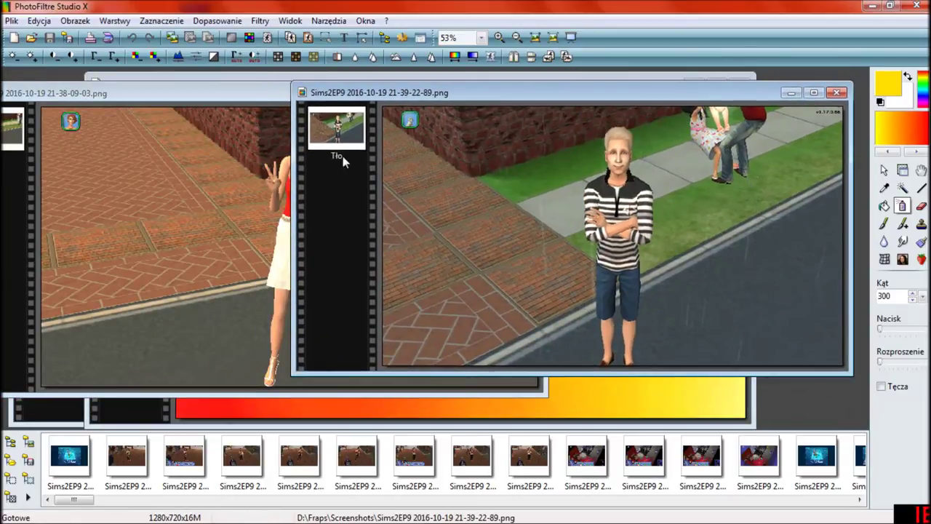
{"action": "left_click", "coordinate": [256, 100]}
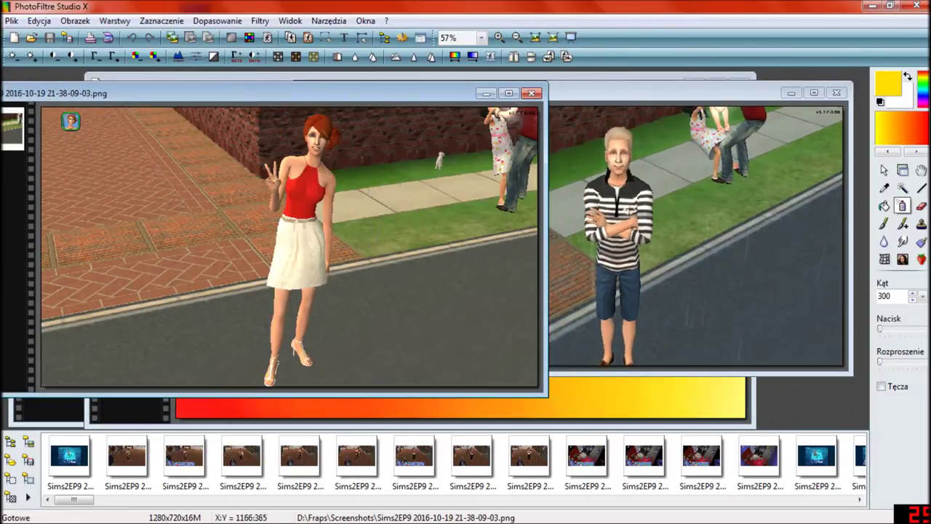
Select and copy a full-height rectangle about 255 x 720 px around the blond man in the 21-39-22-89 screenshot
{"action": "left_click", "coordinate": [884, 171]}
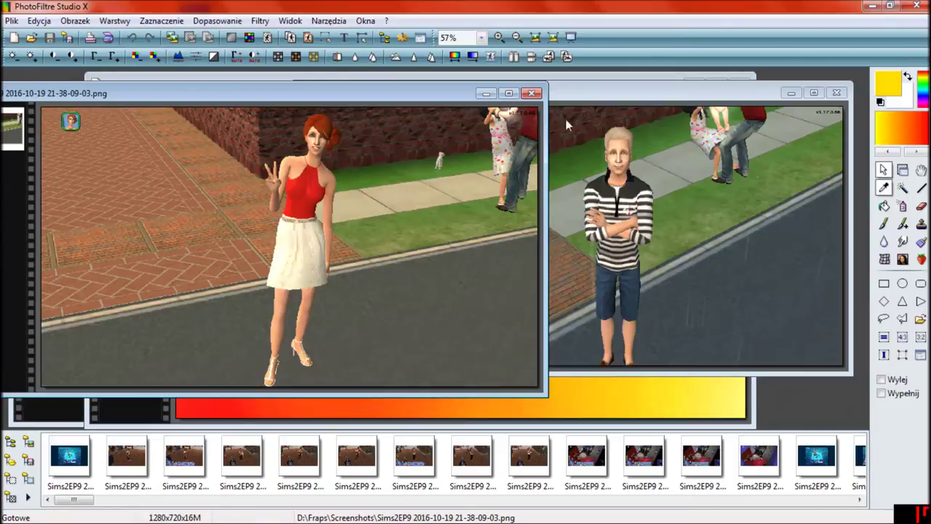
{"action": "left_click", "coordinate": [555, 102]}
{"action": "left_click_drag", "start_coordinate": [544, 104], "coordinate": [717, 407]}
{"action": "left_click_drag", "start_coordinate": [713, 225], "coordinate": [664, 232]}
{"action": "left_click_drag", "start_coordinate": [557, 240], "coordinate": [582, 245]}
{"action": "right_click", "coordinate": [594, 216]}
{"action": "left_click", "coordinate": [631, 273]}
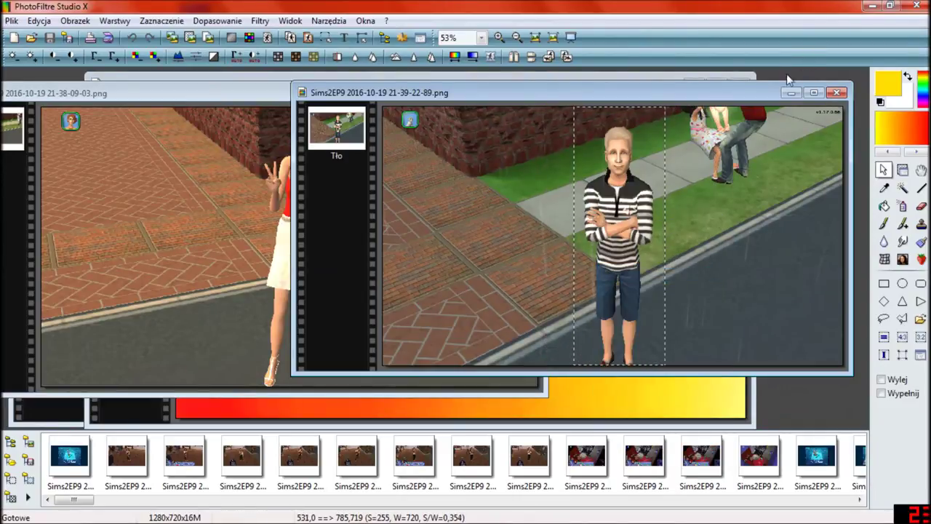
Paste the copied man as a new layer into the gradient background image and move him right of centre
{"action": "left_click", "coordinate": [791, 92]}
{"action": "left_click", "coordinate": [637, 87]}
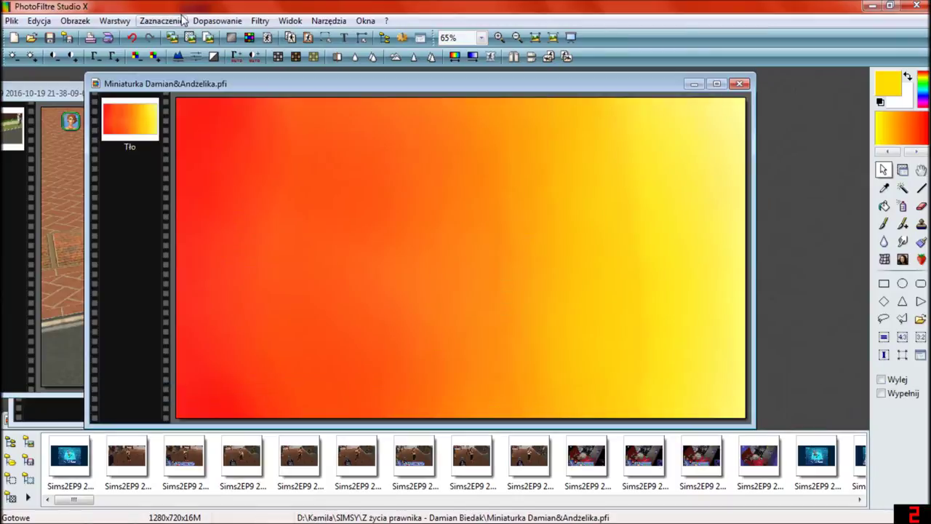
{"action": "left_click", "coordinate": [39, 20]}
{"action": "left_click", "coordinate": [109, 161]}
{"action": "left_click_drag", "start_coordinate": [469, 218], "coordinate": [556, 226]}
Scale the man's layer to 130% with the free transform and reposition it on the background
{"action": "right_click", "coordinate": [560, 213]}
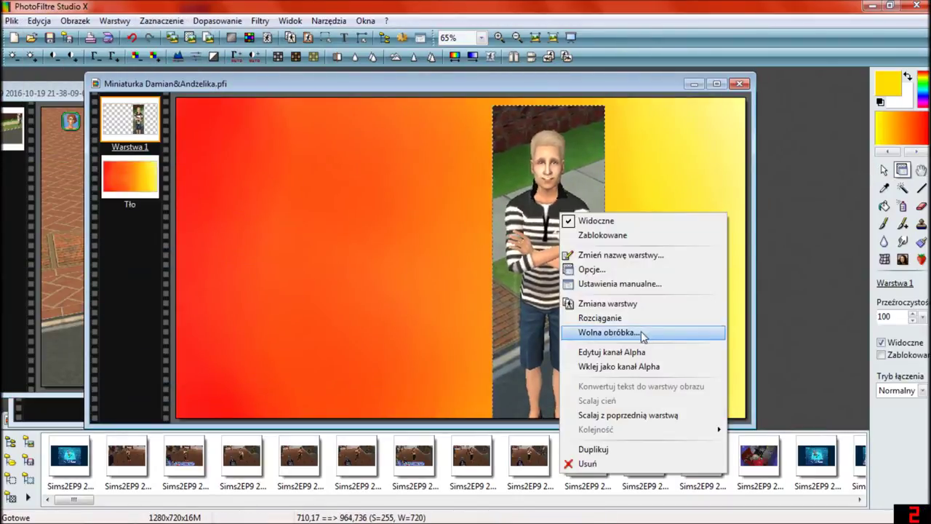
{"action": "left_click", "coordinate": [608, 332]}
{"action": "left_click_drag", "start_coordinate": [757, 150], "coordinate": [779, 172]}
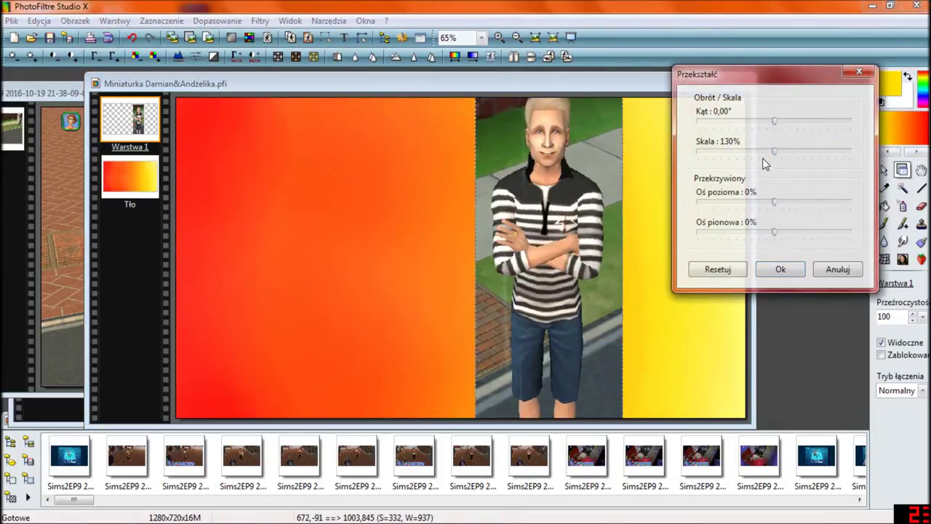
{"action": "left_click", "coordinate": [792, 267]}
{"action": "left_click_drag", "start_coordinate": [570, 237], "coordinate": [601, 258]}
{"action": "left_click_drag", "start_coordinate": [608, 220], "coordinate": [613, 190]}
Enlarge the man's layer further with another free transform and place it so his whole head stays inside the image
{"action": "right_click", "coordinate": [612, 190]}
{"action": "left_click", "coordinate": [718, 304]}
{"action": "left_click", "coordinate": [776, 156]}
{"action": "left_click", "coordinate": [775, 269]}
{"action": "left_click_drag", "start_coordinate": [640, 208], "coordinate": [641, 216]}
Erase the street scenery along the right side of the man's layer with a size 100 Eraser
{"action": "left_click", "coordinate": [920, 205]}
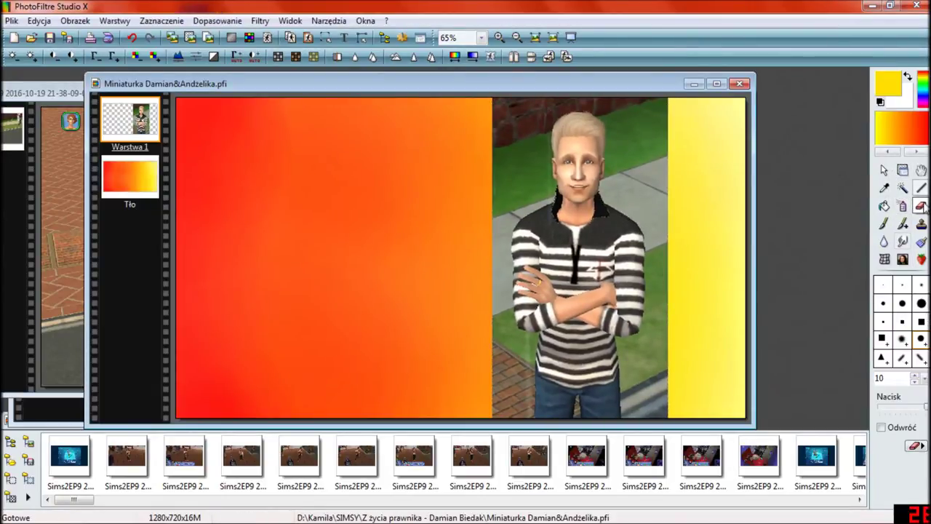
{"action": "left_click", "coordinate": [923, 379]}
{"action": "left_click", "coordinate": [924, 378]}
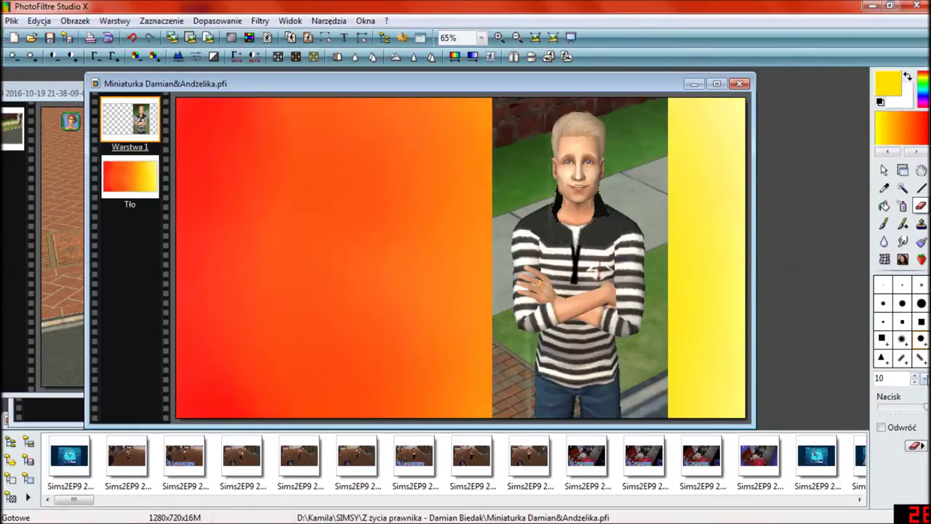
{"action": "left_click", "coordinate": [924, 378]}
{"action": "left_click", "coordinate": [896, 261]}
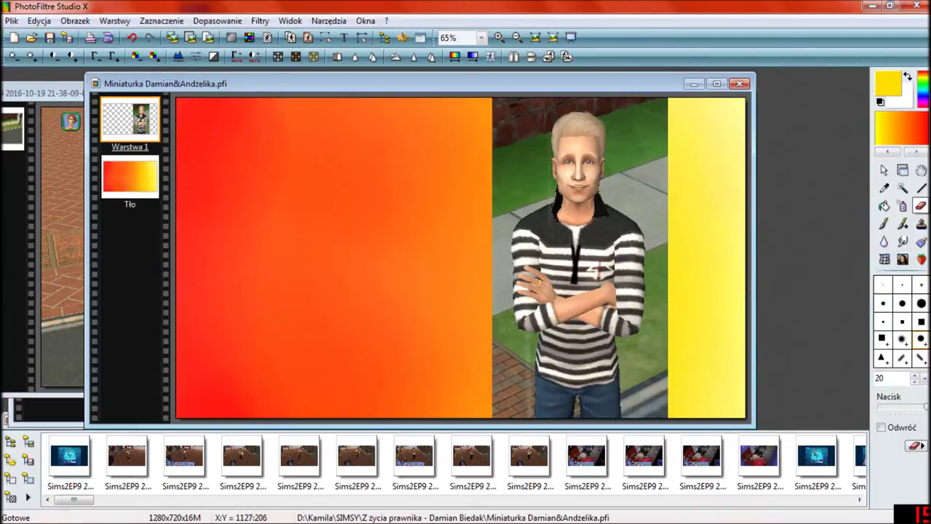
{"action": "left_click", "coordinate": [925, 378]}
{"action": "left_click", "coordinate": [891, 291]}
{"action": "left_click", "coordinate": [924, 378]}
{"action": "left_click", "coordinate": [887, 314]}
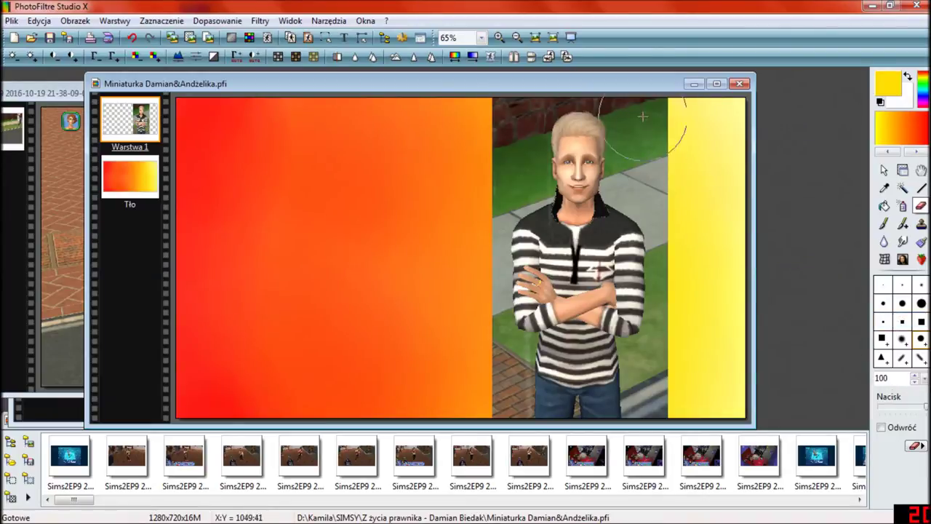
{"action": "mouse_move", "coordinate": [658, 122]}
{"action": "left_mouse_down"}
{"action": "mouse_move", "coordinate": [692, 293]}
{"action": "mouse_move", "coordinate": [667, 411]}
{"action": "left_mouse_up"}
Erase the scenery along the left side of the man's layer, from his jeans up to his head
{"action": "mouse_move", "coordinate": [478, 395]}
{"action": "left_mouse_down"}
{"action": "mouse_move", "coordinate": [502, 392]}
{"action": "mouse_move", "coordinate": [479, 363]}
{"action": "left_mouse_up"}
{"action": "left_click", "coordinate": [133, 37]}
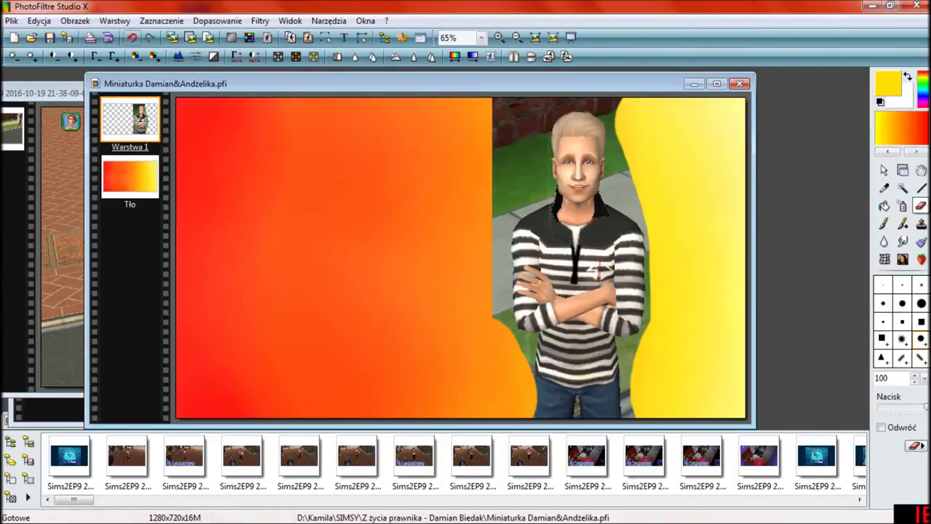
{"action": "mouse_move", "coordinate": [466, 413]}
{"action": "left_mouse_down"}
{"action": "mouse_move", "coordinate": [485, 375]}
{"action": "mouse_move", "coordinate": [466, 308]}
{"action": "mouse_move", "coordinate": [468, 192]}
{"action": "mouse_move", "coordinate": [494, 167]}
{"action": "mouse_move", "coordinate": [483, 112]}
{"action": "left_mouse_up"}
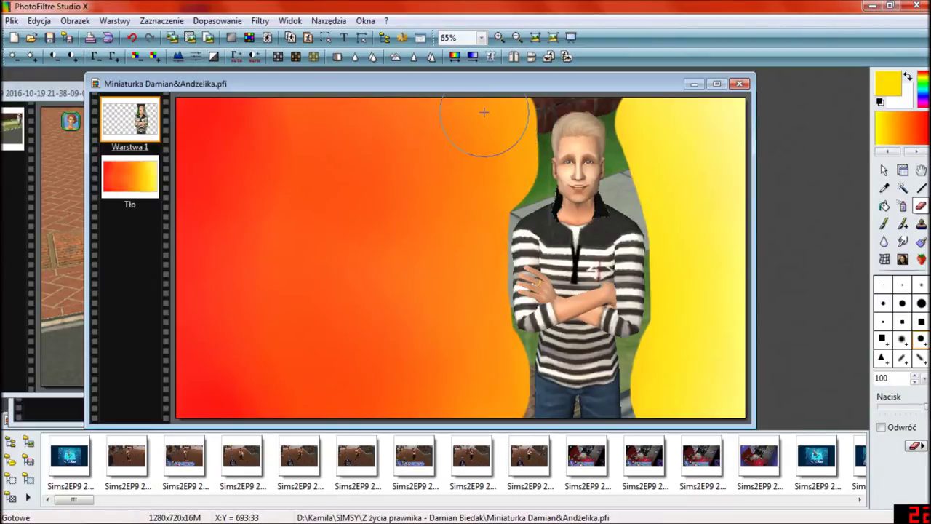
Set the Eraser size to 10 and erase the remaining brick wall and grass closely around the top of the man's hair
{"action": "left_click", "coordinate": [924, 379]}
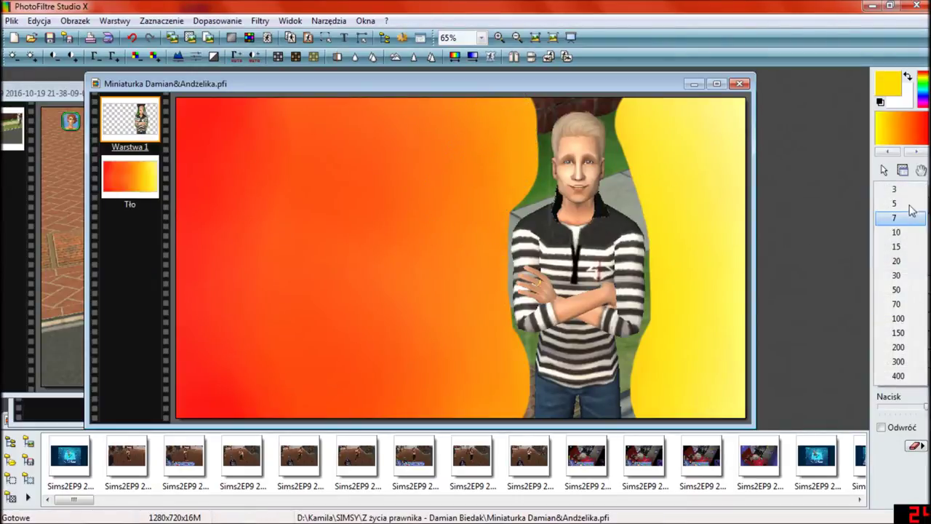
{"action": "left_click", "coordinate": [903, 233]}
{"action": "scroll", "coordinate": [588, 157], "scroll_direction": "up", "scroll_amount": 2}
{"action": "left_click_drag", "start_coordinate": [857, 153], "coordinate": [869, 200]}
{"action": "scroll", "coordinate": [836, 204], "scroll_direction": "down", "scroll_amount": 1}
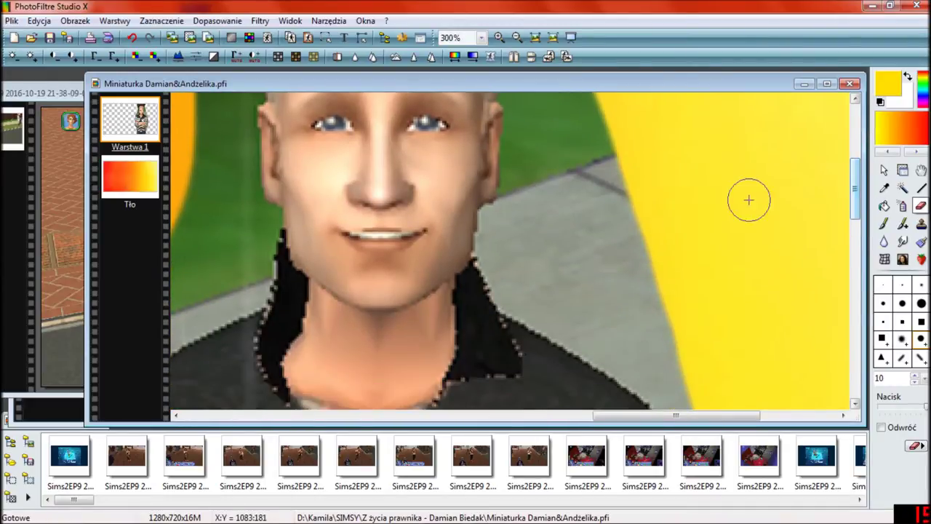
{"action": "scroll", "coordinate": [748, 197], "scroll_direction": "up", "scroll_amount": 5}
{"action": "left_click_drag", "start_coordinate": [630, 415], "coordinate": [560, 414]}
{"action": "mouse_move", "coordinate": [445, 123]}
{"action": "left_mouse_down"}
{"action": "mouse_move", "coordinate": [494, 107]}
{"action": "mouse_move", "coordinate": [442, 109]}
{"action": "left_mouse_up"}
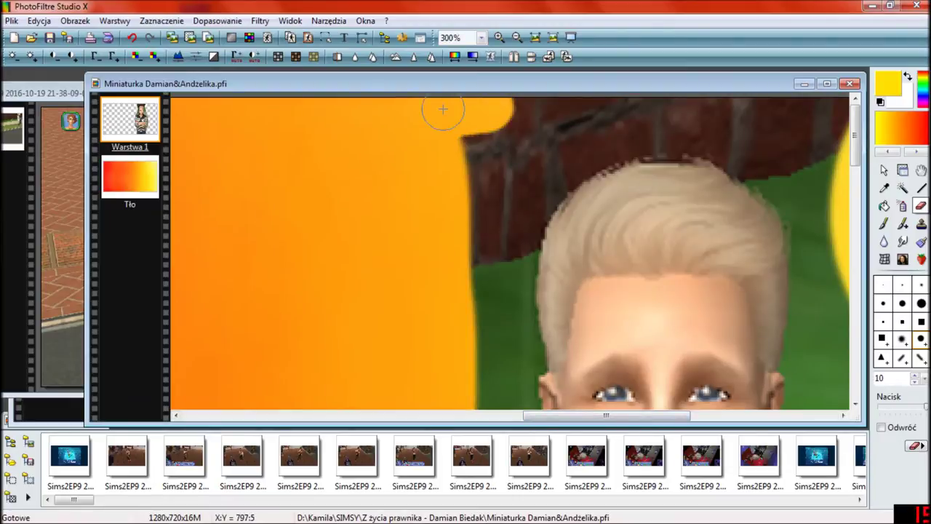
{"action": "scroll", "coordinate": [691, 196], "scroll_direction": "down", "scroll_amount": 1}
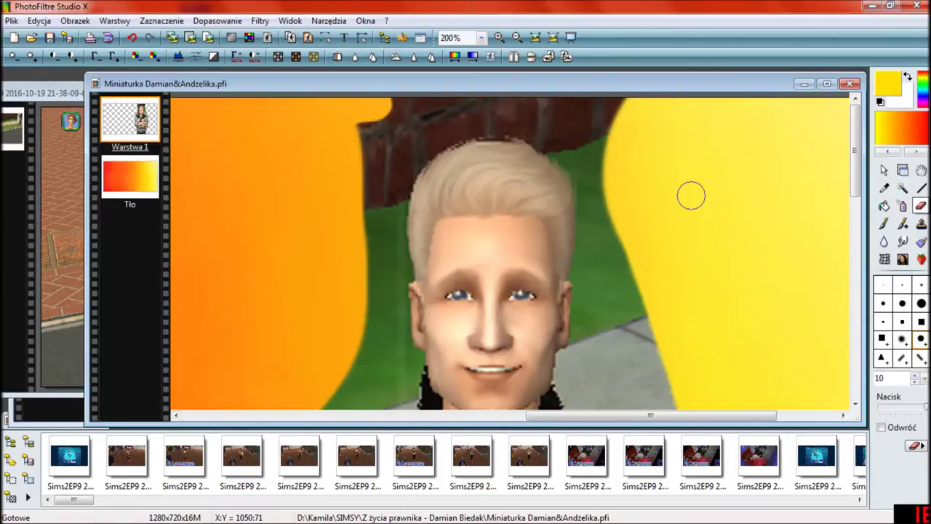
{"action": "scroll", "coordinate": [648, 184], "scroll_direction": "up", "scroll_amount": 2}
{"action": "left_click_drag", "start_coordinate": [696, 416], "coordinate": [599, 415]}
{"action": "mouse_move", "coordinate": [384, 211]}
{"action": "left_mouse_down"}
{"action": "mouse_move", "coordinate": [432, 179]}
{"action": "mouse_move", "coordinate": [512, 162]}
{"action": "mouse_move", "coordinate": [557, 167]}
{"action": "left_mouse_up"}
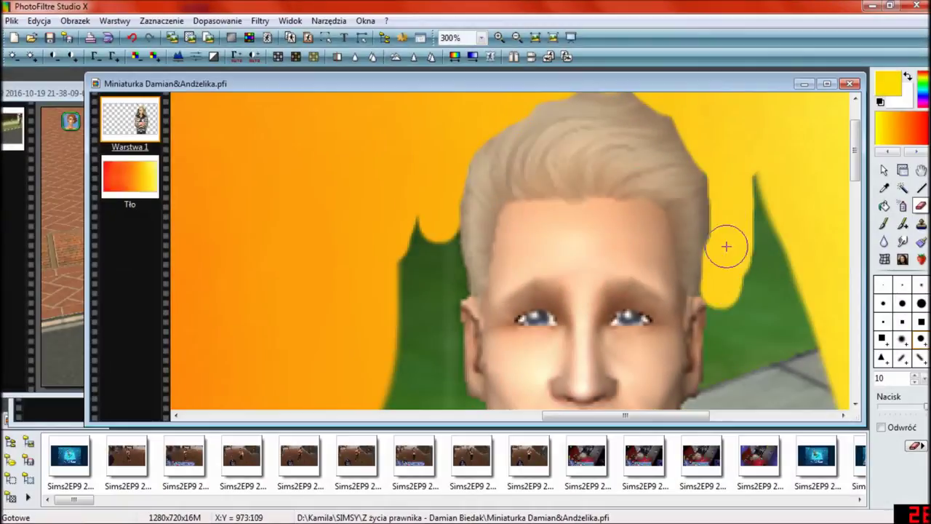
Erase the grass and pavement on both sides of the man's face, along his ears and neck
{"action": "left_click_drag", "start_coordinate": [725, 246], "coordinate": [800, 320]}
{"action": "left_click_drag", "start_coordinate": [448, 236], "coordinate": [416, 334]}
{"action": "left_click_drag", "start_coordinate": [854, 152], "coordinate": [855, 173]}
{"action": "left_click_drag", "start_coordinate": [454, 287], "coordinate": [451, 175]}
{"action": "scroll", "coordinate": [355, 192], "scroll_direction": "down", "scroll_amount": 1}
{"action": "left_click_drag", "start_coordinate": [659, 256], "coordinate": [677, 162]}
Erase the scenery along the right edge of the man's figure, from his jeans past the sweater hem up his sleeve
{"action": "scroll", "coordinate": [672, 155], "scroll_direction": "down", "scroll_amount": 3}
{"action": "scroll", "coordinate": [709, 393], "scroll_direction": "up", "scroll_amount": 5}
{"action": "mouse_move", "coordinate": [568, 170]}
{"action": "left_mouse_down"}
{"action": "mouse_move", "coordinate": [568, 218]}
{"action": "mouse_move", "coordinate": [622, 375]}
{"action": "left_mouse_up"}
{"action": "left_click_drag", "start_coordinate": [855, 378], "coordinate": [855, 357]}
{"action": "left_click_drag", "start_coordinate": [569, 128], "coordinate": [569, 280]}
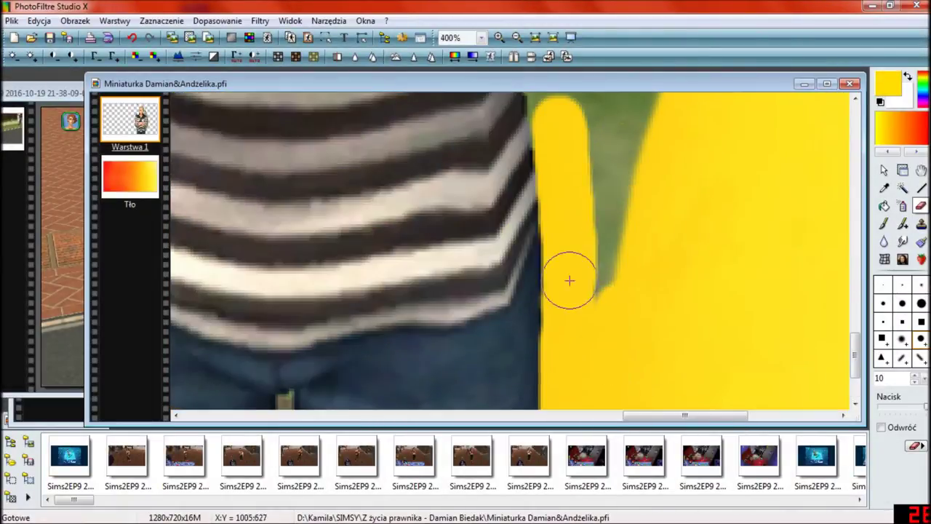
{"action": "left_click_drag", "start_coordinate": [854, 356], "coordinate": [854, 336]}
{"action": "left_click_drag", "start_coordinate": [557, 206], "coordinate": [632, 296]}
{"action": "left_click_drag", "start_coordinate": [685, 415], "coordinate": [707, 416]}
{"action": "left_click_drag", "start_coordinate": [855, 334], "coordinate": [854, 317]}
{"action": "left_click_drag", "start_coordinate": [484, 375], "coordinate": [531, 273]}
{"action": "left_click_drag", "start_coordinate": [854, 317], "coordinate": [854, 294]}
{"action": "left_click_drag", "start_coordinate": [585, 146], "coordinate": [569, 305]}
Erase the leftover scenery around the man's collar and along his shoulders
{"action": "left_click_drag", "start_coordinate": [854, 294], "coordinate": [855, 211]}
{"action": "left_click_drag", "start_coordinate": [317, 96], "coordinate": [321, 116]}
{"action": "scroll", "coordinate": [346, 220], "scroll_direction": "up", "scroll_amount": 3}
{"action": "scroll", "coordinate": [386, 278], "scroll_direction": "down", "scroll_amount": 2}
{"action": "left_click_drag", "start_coordinate": [458, 237], "coordinate": [375, 312]}
{"action": "scroll", "coordinate": [350, 322], "scroll_direction": "up", "scroll_amount": 3}
{"action": "left_click_drag", "start_coordinate": [611, 134], "coordinate": [480, 222]}
{"action": "left_click_drag", "start_coordinate": [364, 349], "coordinate": [495, 150]}
Erase the scenery along the left edge of the man's striped sleeve, around the elbow and down the side of his sweater
{"action": "left_click_drag", "start_coordinate": [857, 212], "coordinate": [856, 245]}
{"action": "left_click_drag", "start_coordinate": [375, 116], "coordinate": [372, 305]}
{"action": "left_click_drag", "start_coordinate": [861, 245], "coordinate": [861, 264]}
{"action": "left_click_drag", "start_coordinate": [373, 218], "coordinate": [370, 275]}
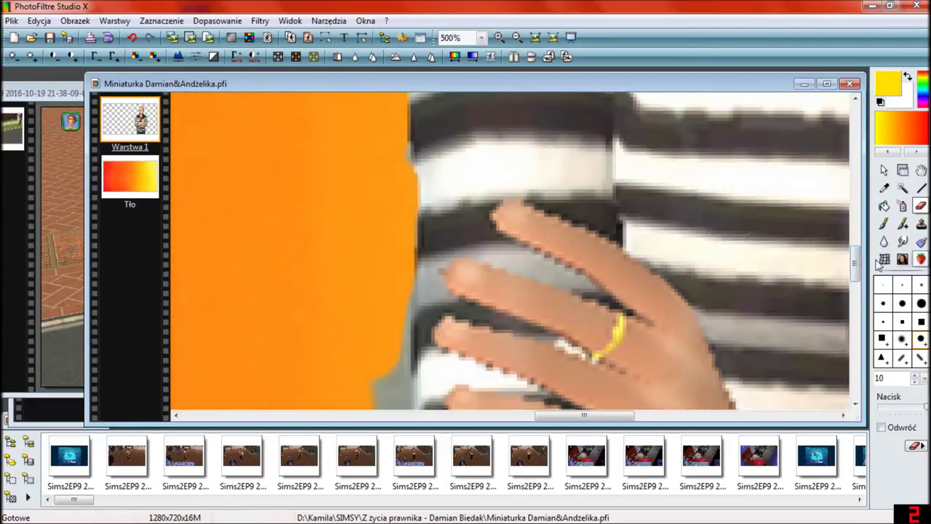
{"action": "left_click_drag", "start_coordinate": [858, 263], "coordinate": [858, 313]}
{"action": "left_click_drag", "start_coordinate": [358, 127], "coordinate": [385, 183]}
{"action": "left_click_drag", "start_coordinate": [858, 312], "coordinate": [859, 322]}
{"action": "left_click_drag", "start_coordinate": [464, 191], "coordinate": [561, 293]}
{"action": "left_click_drag", "start_coordinate": [859, 314], "coordinate": [858, 322]}
{"action": "left_click_drag", "start_coordinate": [571, 193], "coordinate": [527, 371]}
Erase the strip of pavement along the left edge of the man's jeans down to the lower edge of the image
{"action": "left_click_drag", "start_coordinate": [860, 320], "coordinate": [858, 355]}
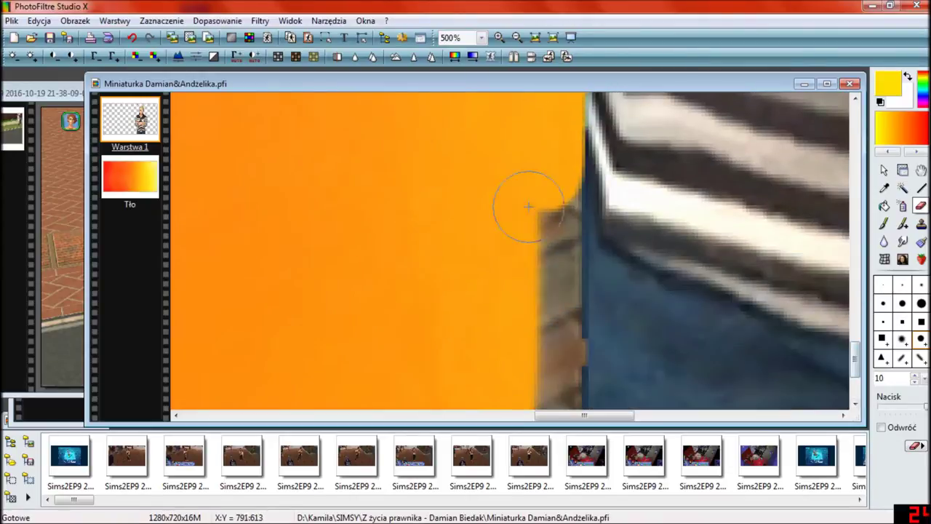
{"action": "left_click_drag", "start_coordinate": [578, 178], "coordinate": [542, 400]}
{"action": "left_click_drag", "start_coordinate": [858, 355], "coordinate": [858, 380]}
{"action": "left_click_drag", "start_coordinate": [571, 364], "coordinate": [545, 388]}
{"action": "scroll", "coordinate": [545, 388], "scroll_direction": "down", "scroll_amount": 2}
{"action": "left_click_drag", "start_coordinate": [858, 364], "coordinate": [860, 342]}
Set the Eraser size to 3 and clear the small bit of scenery left between the legs of the man's jeans
{"action": "left_click", "coordinate": [914, 381]}
{"action": "scroll", "coordinate": [554, 162], "scroll_direction": "up", "scroll_amount": 2}
{"action": "scroll", "coordinate": [298, 224], "scroll_direction": "right", "scroll_amount": 3}
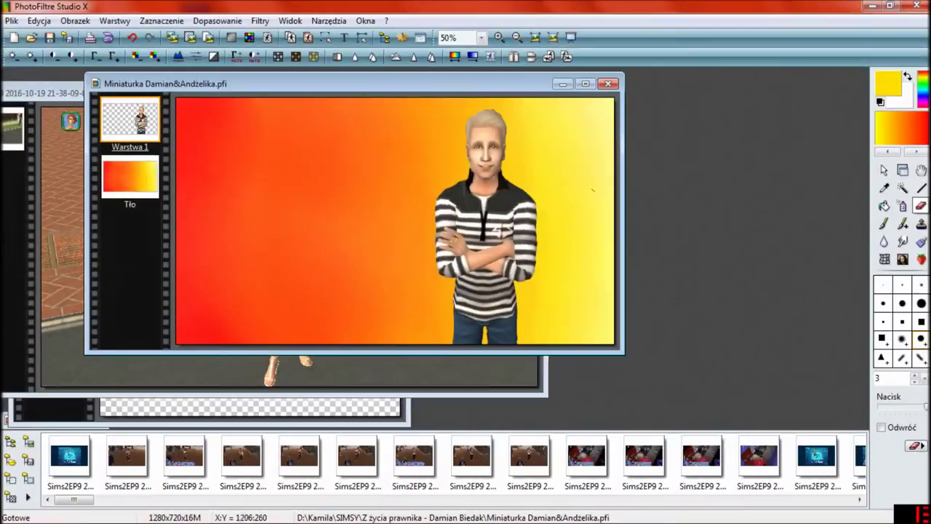
{"action": "scroll", "coordinate": [587, 174], "scroll_direction": "up", "scroll_amount": 1}
{"action": "scroll", "coordinate": [679, 216], "scroll_direction": "down", "scroll_amount": 2}
{"action": "scroll", "coordinate": [467, 205], "scroll_direction": "up", "scroll_amount": 1}
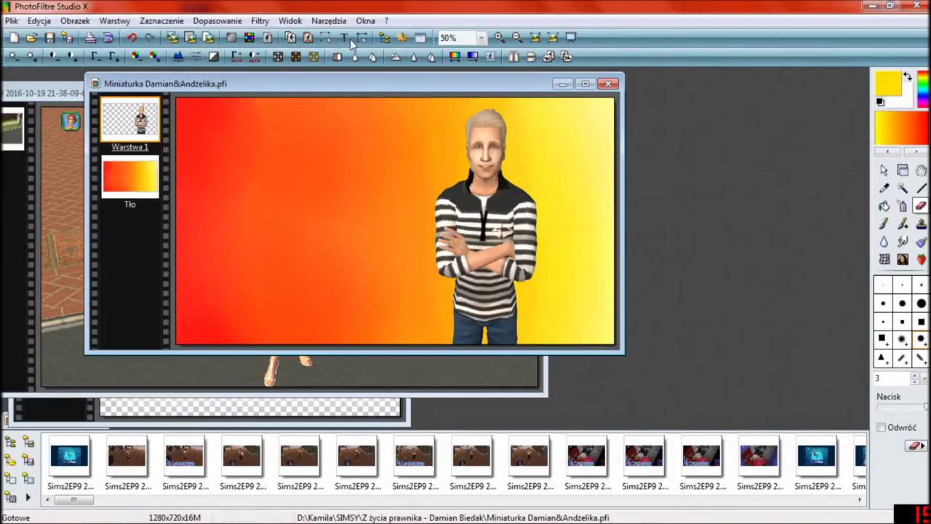
Move the thumbnail window aside and copy a full-height rectangular selection around the red-haired woman from her screenshot
{"action": "left_click_drag", "start_coordinate": [407, 83], "coordinate": [544, 106]}
{"action": "left_click", "coordinate": [200, 89]}
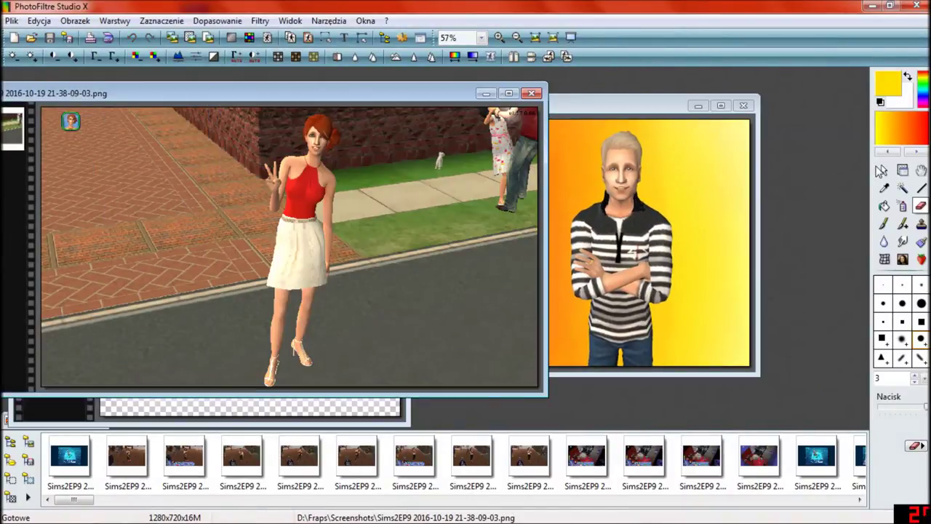
{"action": "left_click", "coordinate": [882, 169]}
{"action": "left_click_drag", "start_coordinate": [241, 108], "coordinate": [354, 385]}
{"action": "right_click", "coordinate": [318, 267]}
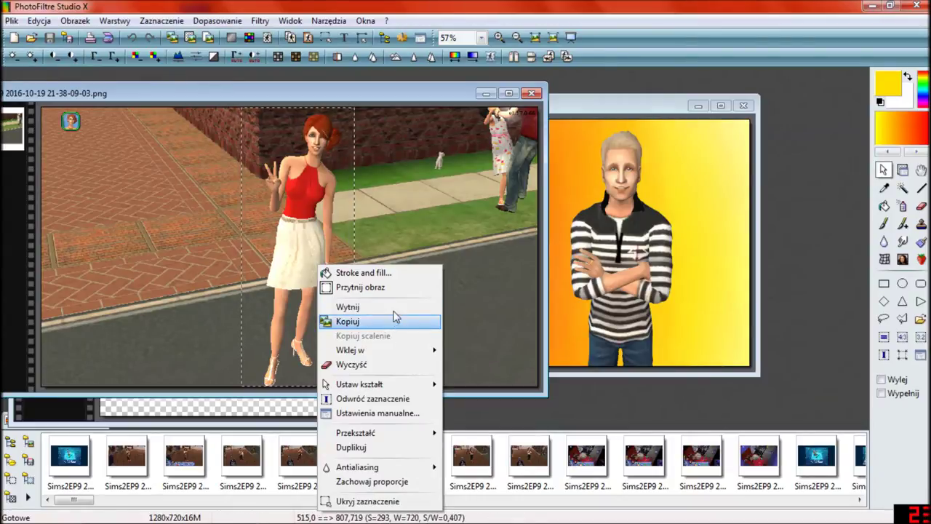
{"action": "left_click", "coordinate": [398, 320]}
Paste the copied woman into the thumbnail as a new layer and place it beside the man
{"action": "left_click", "coordinate": [594, 118]}
{"action": "right_click", "coordinate": [359, 146]}
{"action": "left_click", "coordinate": [458, 173]}
{"action": "left_click_drag", "start_coordinate": [515, 222], "coordinate": [438, 218]}
Enlarge the woman's layer to 470 × 1153 pixels with the free transform
{"action": "right_click", "coordinate": [453, 202]}
{"action": "left_click", "coordinate": [565, 328]}
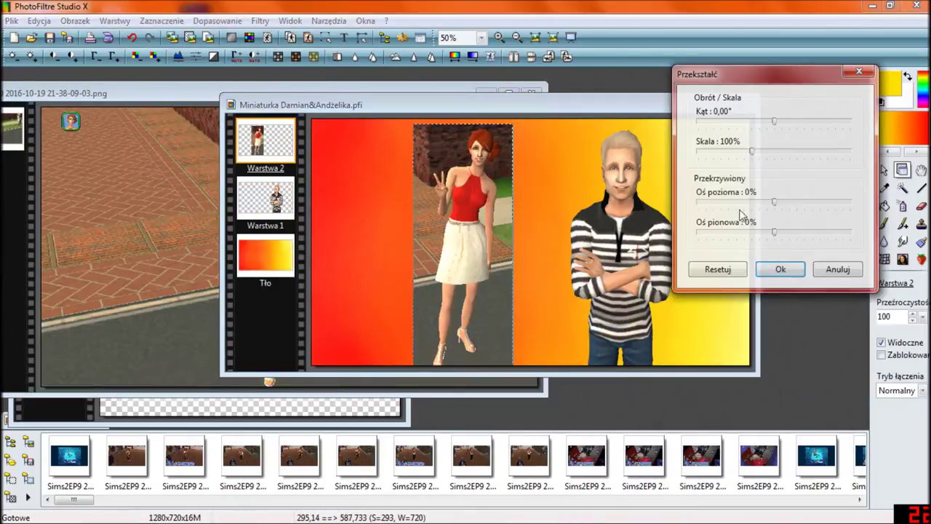
{"action": "left_click", "coordinate": [787, 158]}
{"action": "left_click", "coordinate": [780, 269]}
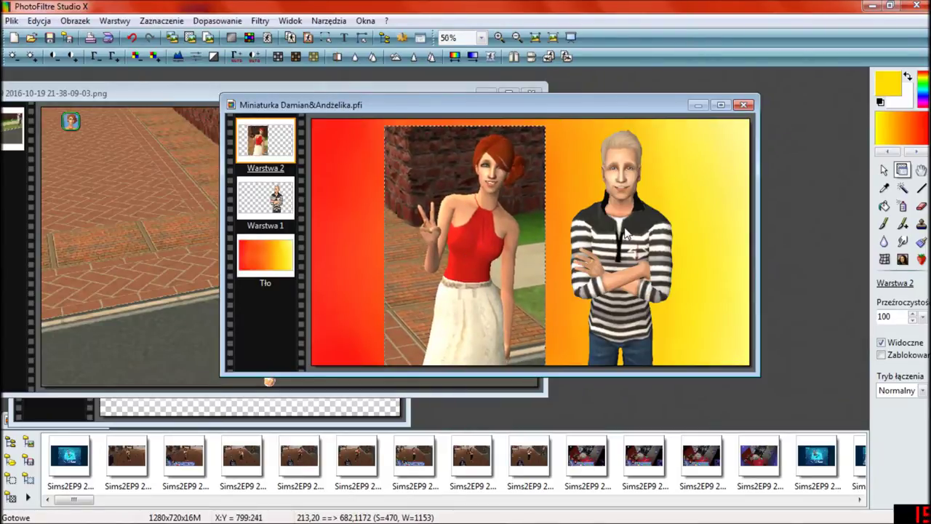
Erase the street scenery roughly around the woman with a size 50 Eraser, and closely along the top of her hair at size 10
{"action": "scroll", "coordinate": [624, 232], "scroll_direction": "up", "scroll_amount": 1}
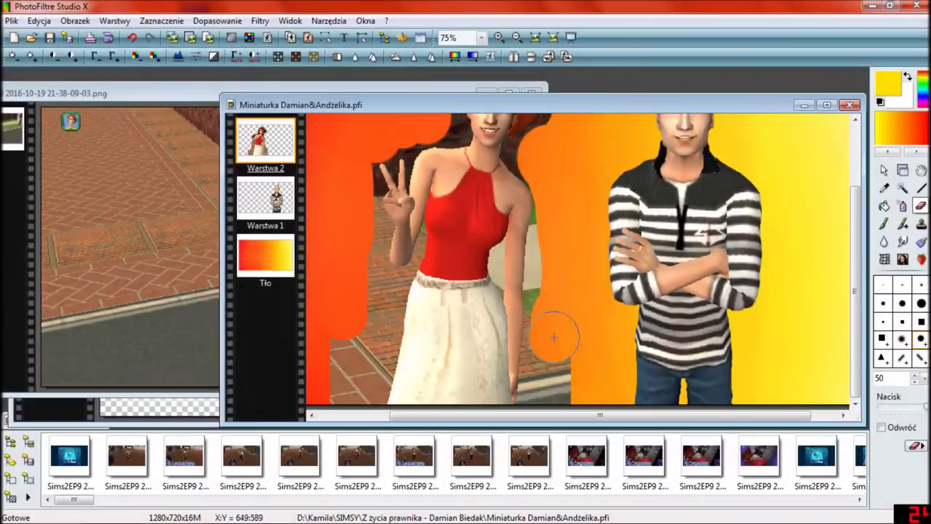
{"action": "scroll", "coordinate": [575, 269], "scroll_direction": "up", "scroll_amount": 6}
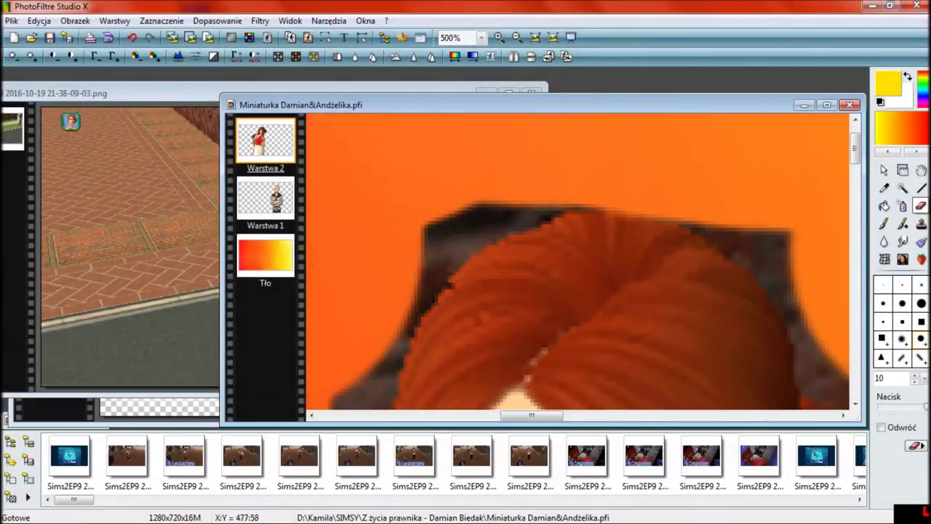
{"action": "scroll", "coordinate": [800, 301], "scroll_direction": "down", "scroll_amount": 6}
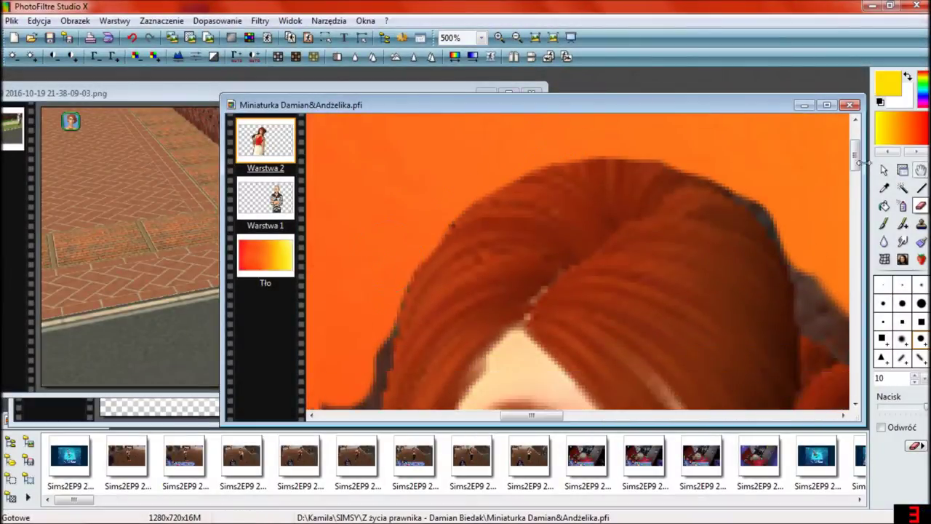
{"action": "left_click_drag", "start_coordinate": [581, 339], "coordinate": [563, 249]}
{"action": "scroll", "coordinate": [564, 249], "scroll_direction": "down", "scroll_amount": 2}
{"action": "left_click_drag", "start_coordinate": [445, 291], "coordinate": [551, 275]}
Maximize the thumbnail image and erase the scenery beside the woman's neck, above her shoulder and around her raised hand
{"action": "left_click", "coordinate": [826, 105]}
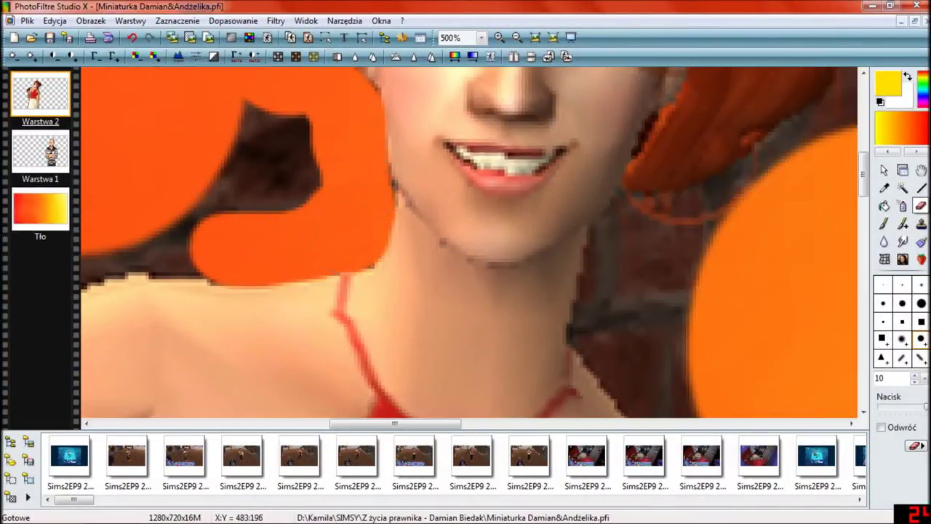
{"action": "left_click_drag", "start_coordinate": [289, 194], "coordinate": [213, 133]}
{"action": "scroll", "coordinate": [257, 291], "scroll_direction": "left", "scroll_amount": 3}
{"action": "scroll", "coordinate": [257, 322], "scroll_direction": "down", "scroll_amount": 2}
{"action": "scroll", "coordinate": [328, 193], "scroll_direction": "left", "scroll_amount": 2}
{"action": "left_click_drag", "start_coordinate": [328, 218], "coordinate": [186, 369]}
{"action": "scroll", "coordinate": [291, 255], "scroll_direction": "down", "scroll_amount": 2}
{"action": "left_click_drag", "start_coordinate": [218, 167], "coordinate": [225, 255]}
{"action": "scroll", "coordinate": [224, 255], "scroll_direction": "down", "scroll_amount": 2}
{"action": "mouse_move", "coordinate": [229, 211]}
{"action": "left_mouse_down"}
{"action": "mouse_move", "coordinate": [283, 296]}
{"action": "mouse_move", "coordinate": [260, 291]}
{"action": "mouse_move", "coordinate": [280, 168]}
{"action": "left_mouse_up"}
Erase the brick pavement below the woman's raised arm and along the left edge of her skirt
{"action": "scroll", "coordinate": [265, 276], "scroll_direction": "down", "scroll_amount": 2}
{"action": "scroll", "coordinate": [252, 171], "scroll_direction": "down", "scroll_amount": 3}
{"action": "scroll", "coordinate": [252, 172], "scroll_direction": "up", "scroll_amount": 3}
{"action": "scroll", "coordinate": [252, 172], "scroll_direction": "down", "scroll_amount": 3}
{"action": "scroll", "coordinate": [252, 171], "scroll_direction": "down", "scroll_amount": 3}
{"action": "left_click_drag", "start_coordinate": [383, 208], "coordinate": [341, 356]}
{"action": "scroll", "coordinate": [287, 327], "scroll_direction": "down", "scroll_amount": 3}
{"action": "scroll", "coordinate": [306, 179], "scroll_direction": "down", "scroll_amount": 2}
{"action": "mouse_move", "coordinate": [287, 334]}
{"action": "left_mouse_down"}
{"action": "mouse_move", "coordinate": [331, 160]}
{"action": "mouse_move", "coordinate": [251, 363]}
{"action": "left_mouse_up"}
{"action": "scroll", "coordinate": [248, 387], "scroll_direction": "down", "scroll_amount": 2}
Erase the scenery along the outer edge of the woman's hanging arm, from her hand up over the shoulder
{"action": "left_click_drag", "start_coordinate": [334, 423], "coordinate": [454, 424]}
{"action": "left_click_drag", "start_coordinate": [449, 386], "coordinate": [470, 291]}
{"action": "scroll", "coordinate": [493, 326], "scroll_direction": "up", "scroll_amount": 6}
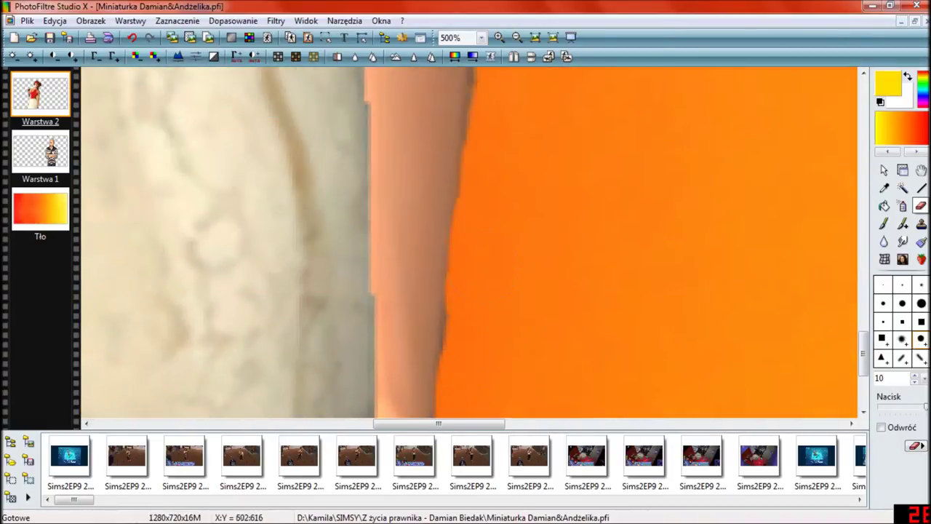
{"action": "scroll", "coordinate": [516, 260], "scroll_direction": "up", "scroll_amount": 3}
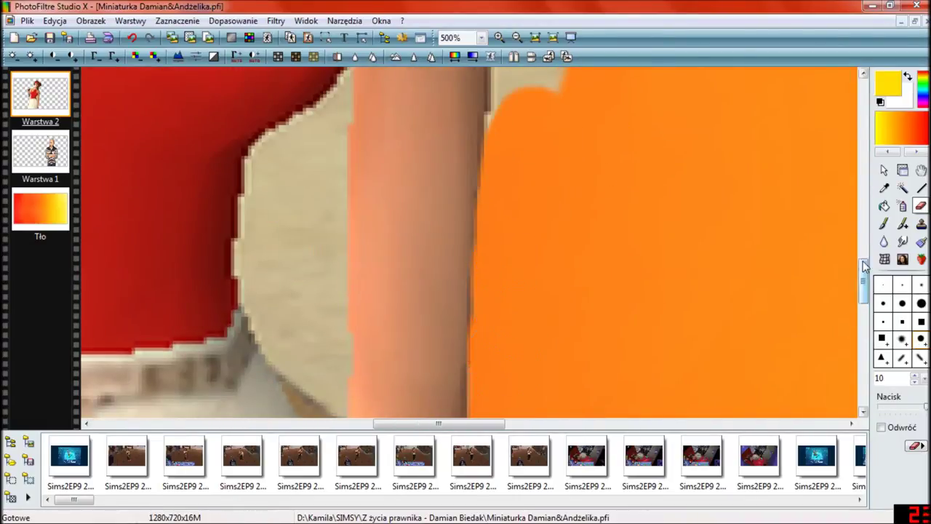
{"action": "scroll", "coordinate": [545, 191], "scroll_direction": "up", "scroll_amount": 6}
{"action": "left_click_drag", "start_coordinate": [547, 355], "coordinate": [561, 240]}
{"action": "scroll", "coordinate": [561, 240], "scroll_direction": "down", "scroll_amount": 1}
{"action": "left_click_drag", "start_coordinate": [863, 226], "coordinate": [862, 200]}
{"action": "left_click_drag", "start_coordinate": [379, 188], "coordinate": [473, 324]}
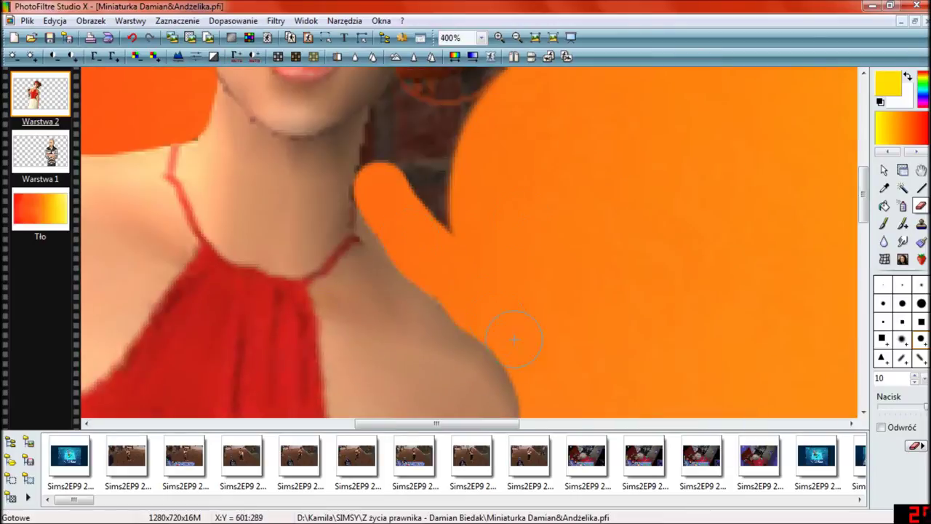
Erase the brick wall beside the woman's neck, around her hair bun and along the back of her hair
{"action": "left_click_drag", "start_coordinate": [862, 195], "coordinate": [863, 172]}
{"action": "left_click_drag", "start_coordinate": [382, 323], "coordinate": [422, 245]}
{"action": "left_click_drag", "start_coordinate": [862, 173], "coordinate": [863, 163]}
{"action": "left_click_drag", "start_coordinate": [450, 298], "coordinate": [600, 212]}
{"action": "left_click_drag", "start_coordinate": [864, 169], "coordinate": [864, 152]}
{"action": "left_click_drag", "start_coordinate": [552, 120], "coordinate": [603, 312]}
{"action": "left_click_drag", "start_coordinate": [864, 151], "coordinate": [864, 132]}
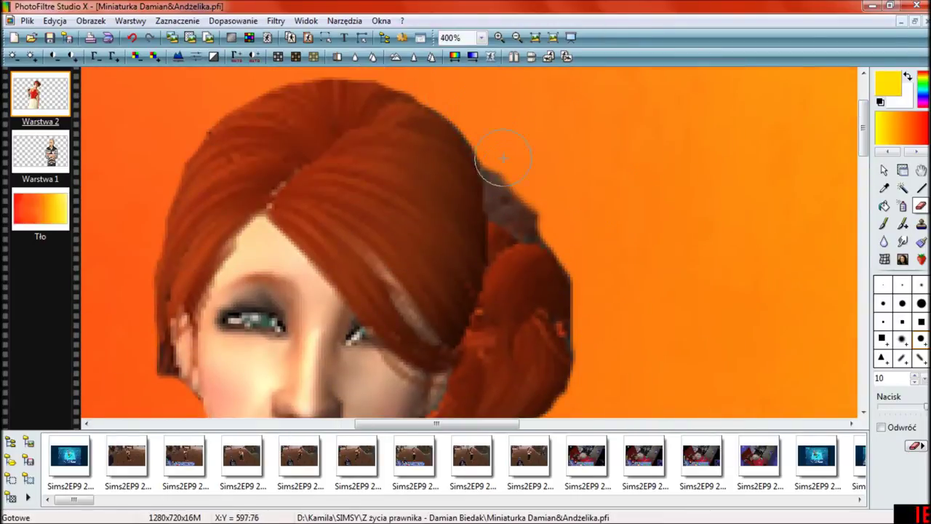
{"action": "left_click_drag", "start_coordinate": [505, 170], "coordinate": [538, 240]}
Set the Eraser size to 3 and clean the scenery around and between the fingers of the woman's raised hand
{"action": "scroll", "coordinate": [538, 240], "scroll_direction": "down", "scroll_amount": 5}
{"action": "left_click", "coordinate": [923, 378]}
{"action": "left_click", "coordinate": [901, 188]}
{"action": "scroll", "coordinate": [230, 190], "scroll_direction": "up", "scroll_amount": 6}
{"action": "mouse_move", "coordinate": [603, 193]}
{"action": "left_mouse_down"}
{"action": "mouse_move", "coordinate": [542, 309]}
{"action": "mouse_move", "coordinate": [582, 200]}
{"action": "mouse_move", "coordinate": [687, 218]}
{"action": "mouse_move", "coordinate": [648, 269]}
{"action": "mouse_move", "coordinate": [654, 393]}
{"action": "left_mouse_up"}
{"action": "scroll", "coordinate": [720, 256], "scroll_direction": "down", "scroll_amount": 3}
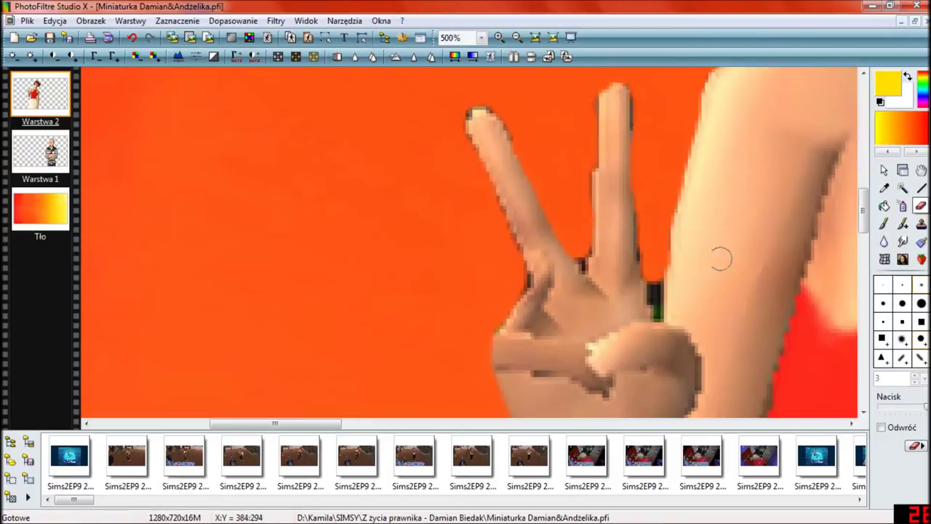
Erase the scenery enclosed between the woman's arms and her torso and skirt
{"action": "left_click_drag", "start_coordinate": [320, 423], "coordinate": [385, 423]}
{"action": "left_click_drag", "start_coordinate": [863, 211], "coordinate": [863, 254]}
{"action": "left_click_drag", "start_coordinate": [407, 178], "coordinate": [392, 251]}
{"action": "left_click_drag", "start_coordinate": [385, 424], "coordinate": [479, 423]}
{"action": "left_click_drag", "start_coordinate": [863, 254], "coordinate": [863, 269]}
{"action": "mouse_move", "coordinate": [376, 131]}
{"action": "left_mouse_down"}
{"action": "mouse_move", "coordinate": [359, 169]}
{"action": "mouse_move", "coordinate": [307, 214]}
{"action": "left_mouse_up"}
{"action": "left_click_drag", "start_coordinate": [863, 259], "coordinate": [863, 285]}
{"action": "mouse_move", "coordinate": [372, 400]}
{"action": "left_mouse_down"}
{"action": "mouse_move", "coordinate": [356, 354]}
{"action": "mouse_move", "coordinate": [352, 240]}
{"action": "mouse_move", "coordinate": [312, 167]}
{"action": "mouse_move", "coordinate": [327, 80]}
{"action": "left_mouse_up"}
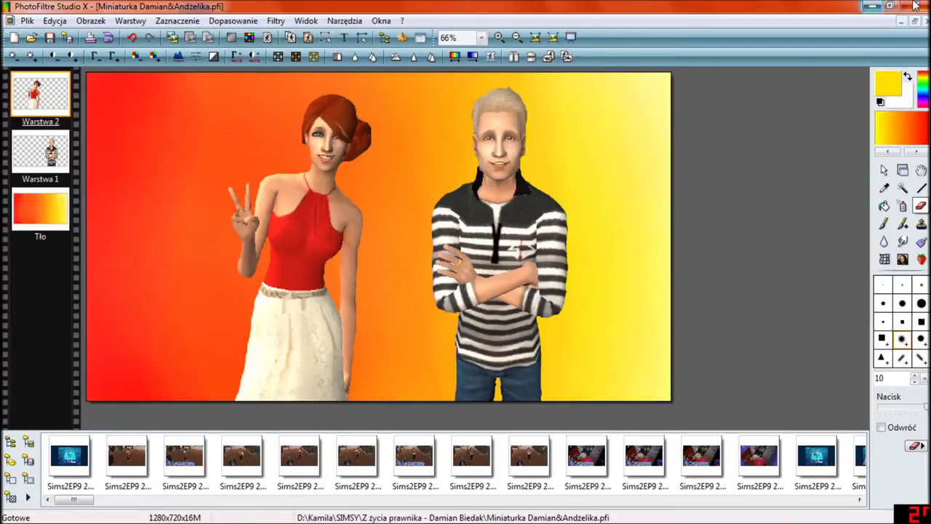
Move the man's layer to the right edge of the background and place the woman's layer right beside him
{"action": "left_click", "coordinate": [901, 170]}
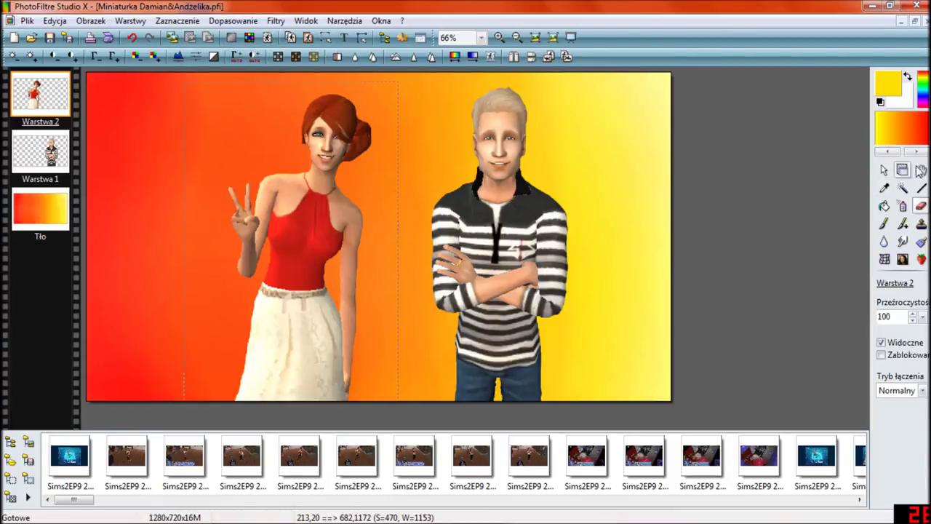
{"action": "left_click", "coordinate": [529, 218]}
{"action": "left_click_drag", "start_coordinate": [511, 210], "coordinate": [593, 199]}
{"action": "left_click_drag", "start_coordinate": [297, 232], "coordinate": [477, 216]}
{"action": "left_click", "coordinate": [615, 229]}
{"action": "left_click_drag", "start_coordinate": [613, 226], "coordinate": [616, 222]}
{"action": "left_click_drag", "start_coordinate": [479, 223], "coordinate": [473, 213]}
Enlarge the woman's layer to 517 × 1270 pixels with the free transform and lower it until the leftover scenery is outside the image
{"action": "right_click", "coordinate": [473, 213]}
{"action": "left_click", "coordinate": [608, 333]}
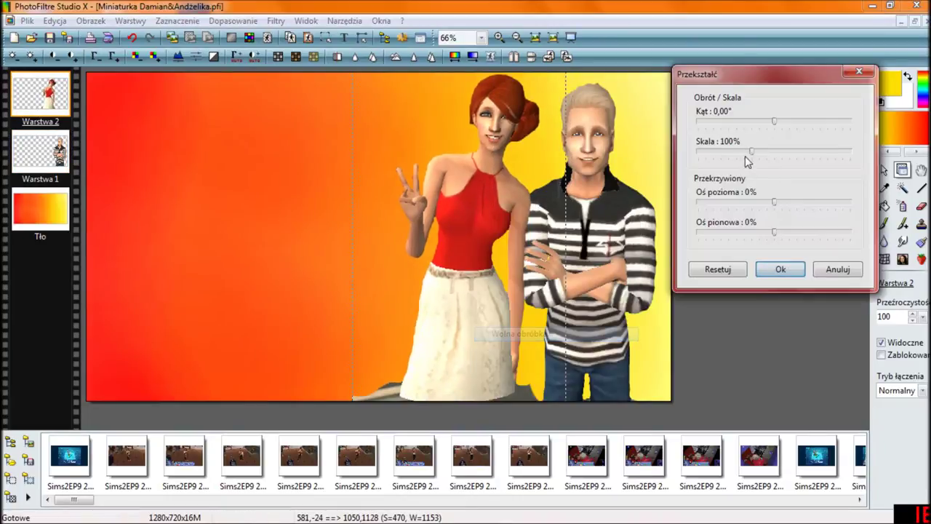
{"action": "left_click", "coordinate": [761, 150]}
{"action": "left_click", "coordinate": [776, 267]}
{"action": "left_click_drag", "start_coordinate": [496, 168], "coordinate": [510, 210]}
Mirror the woman's layer horizontally, place her partly in front of the man near the right edge, and select the background layer
{"action": "left_click", "coordinate": [515, 57]}
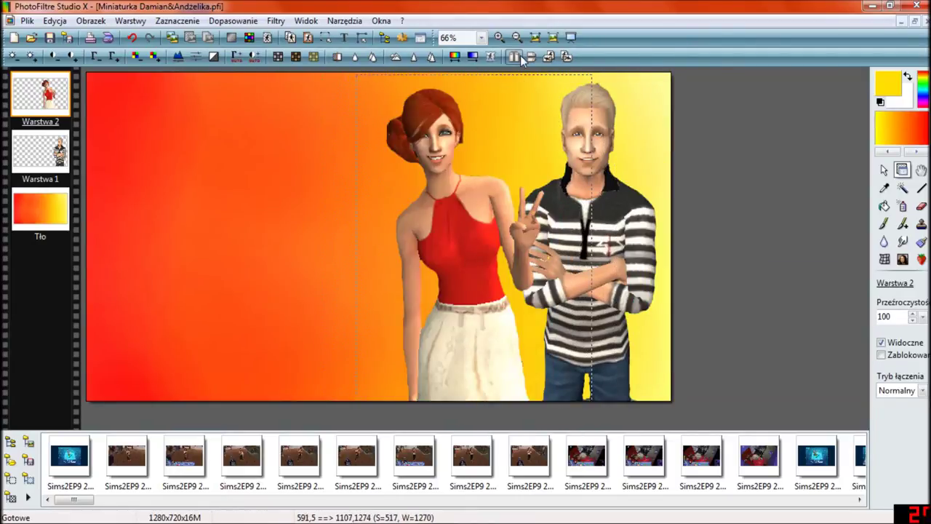
{"action": "left_click_drag", "start_coordinate": [490, 105], "coordinate": [536, 229]}
{"action": "left_click", "coordinate": [541, 178]}
{"action": "left_click_drag", "start_coordinate": [603, 210], "coordinate": [610, 211]}
{"action": "left_click_drag", "start_coordinate": [491, 233], "coordinate": [492, 230]}
{"action": "left_click", "coordinate": [318, 205]}
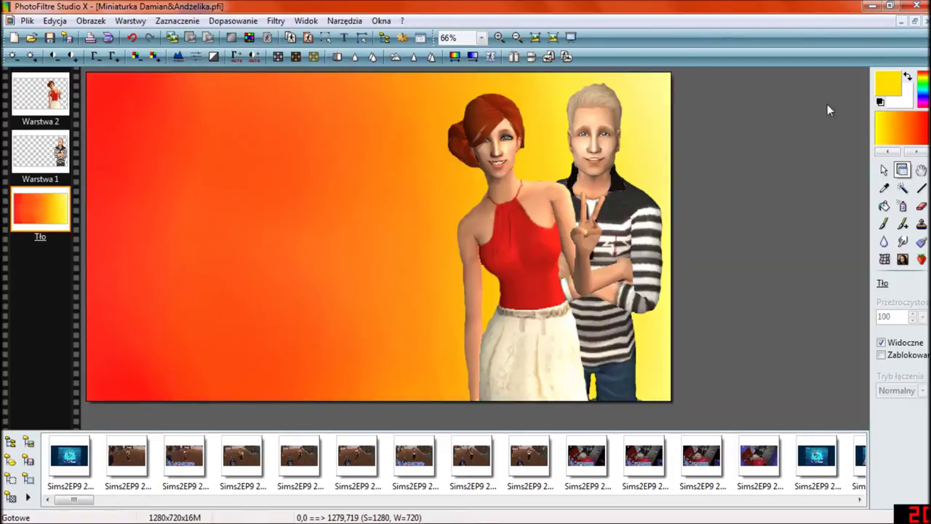
Restore the thumbnail image to a floating window and close the woman's source screenshot
{"action": "left_click", "coordinate": [914, 24]}
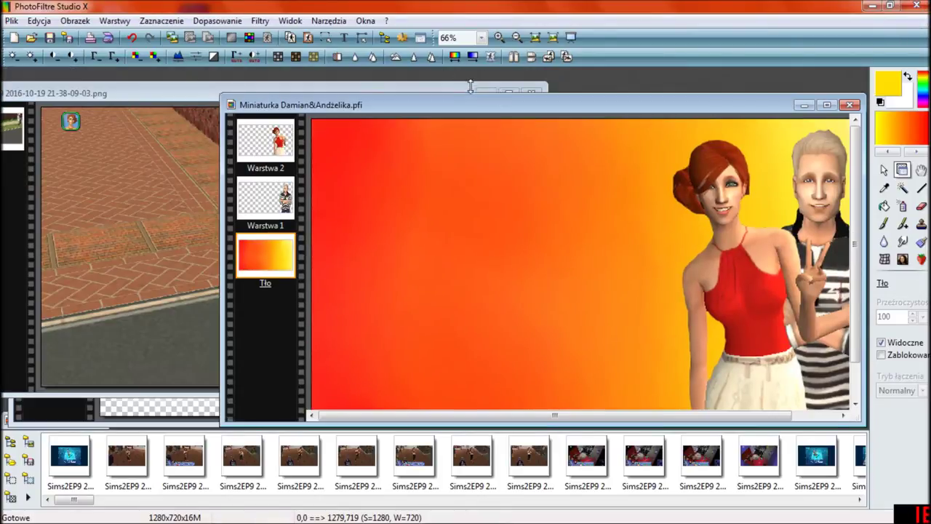
{"action": "left_click_drag", "start_coordinate": [474, 88], "coordinate": [474, 74]}
{"action": "left_click", "coordinate": [204, 89]}
{"action": "left_click", "coordinate": [532, 93]}
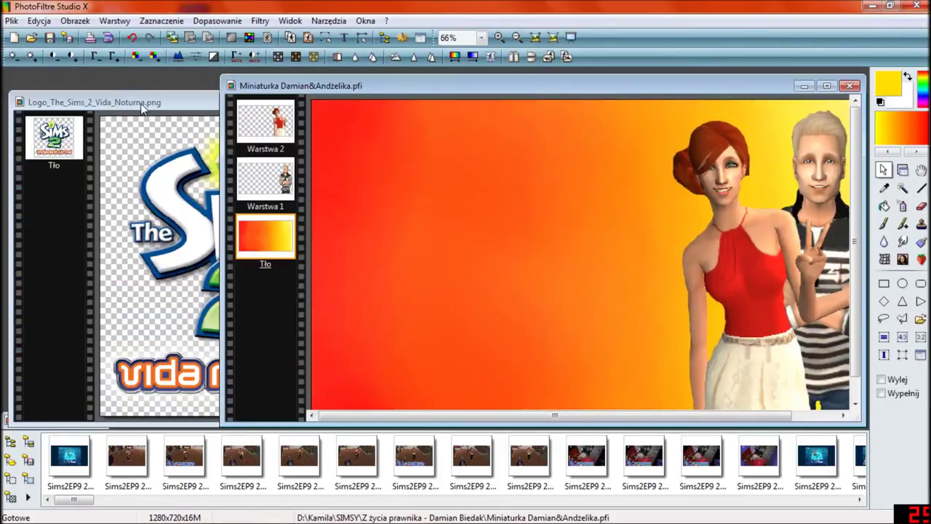
Move the Logo_The_Sims_2_Vida_Noturna.png window into the open, and restore and close the man's minimized source screenshot
{"action": "left_click_drag", "start_coordinate": [141, 104], "coordinate": [324, 75]}
{"action": "left_click", "coordinate": [60, 416]}
{"action": "double_click", "coordinate": [51, 418]}
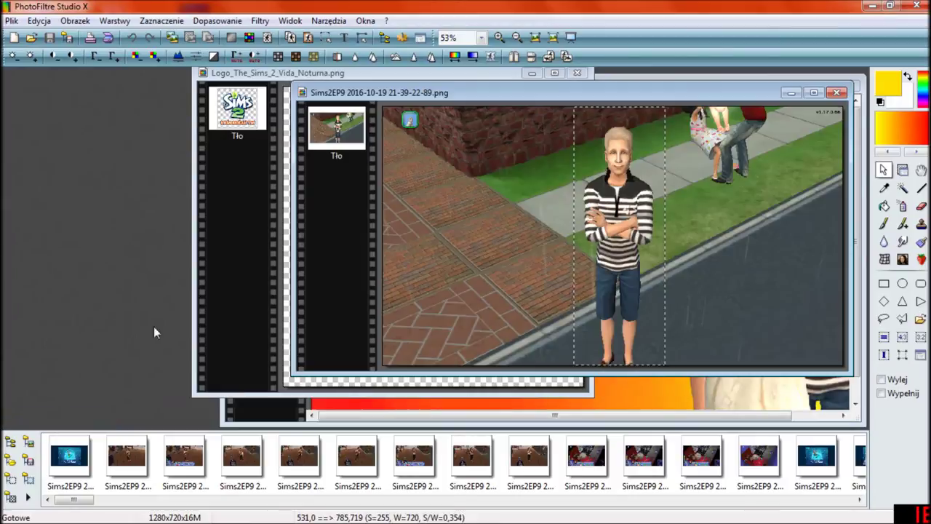
{"action": "left_click", "coordinate": [836, 92]}
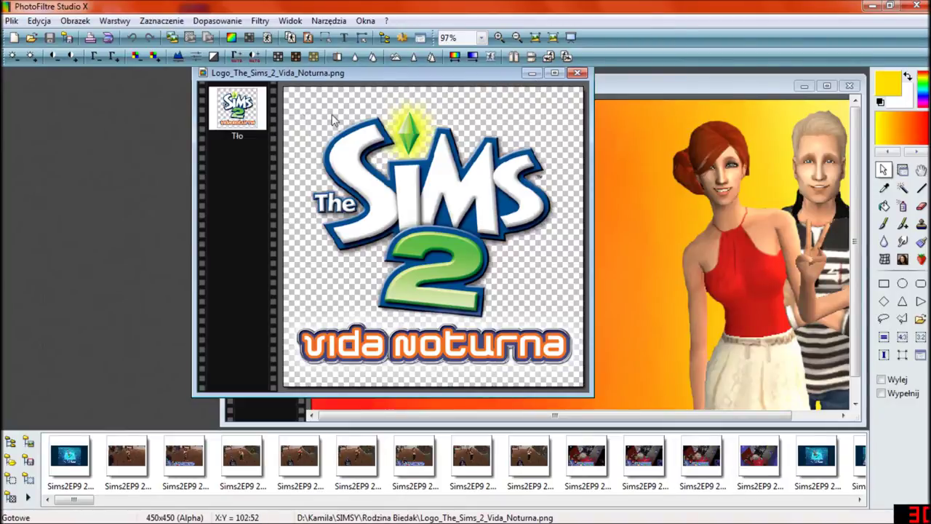
Copy the logo area above the "Vida Noturna" lettering, about 439 × 346 pixels, and minimize the logo image's window
{"action": "left_click_drag", "start_coordinate": [291, 90], "coordinate": [586, 325]}
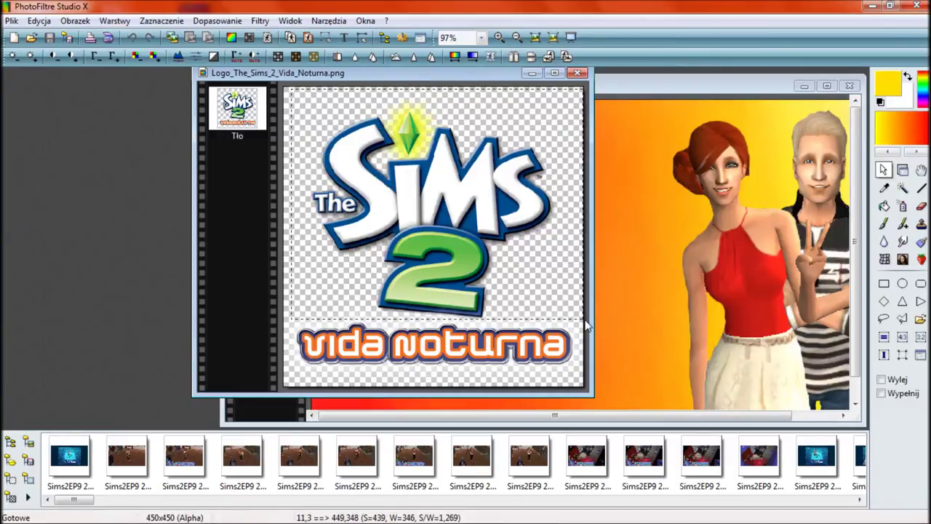
{"action": "right_click", "coordinate": [586, 326]}
{"action": "left_click", "coordinate": [570, 304]}
{"action": "left_click", "coordinate": [532, 73]}
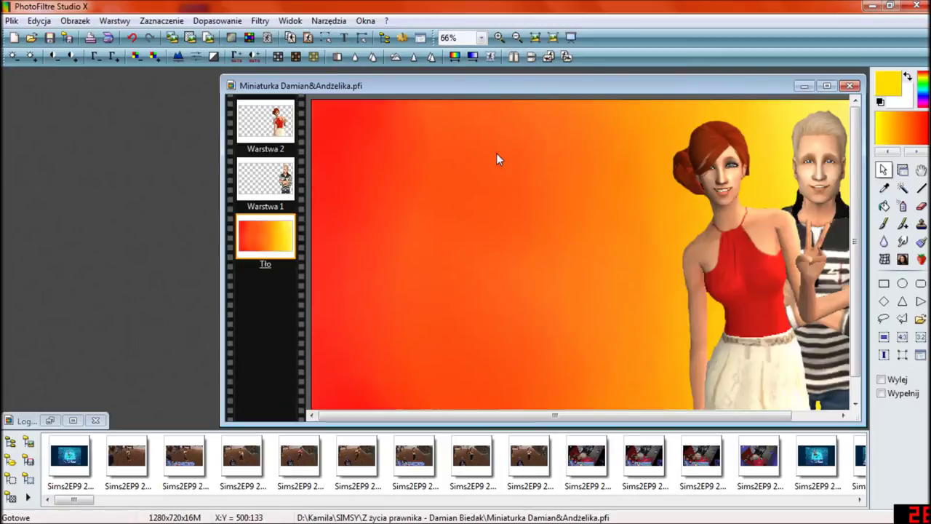
Paste the logo as a new layer directly above the background of the thumbnail image and place it in the left half
{"action": "right_click", "coordinate": [496, 153]}
{"action": "left_click", "coordinate": [556, 238]}
{"action": "left_click_drag", "start_coordinate": [667, 84], "coordinate": [528, 83]}
{"action": "left_click_drag", "start_coordinate": [433, 248], "coordinate": [330, 201]}
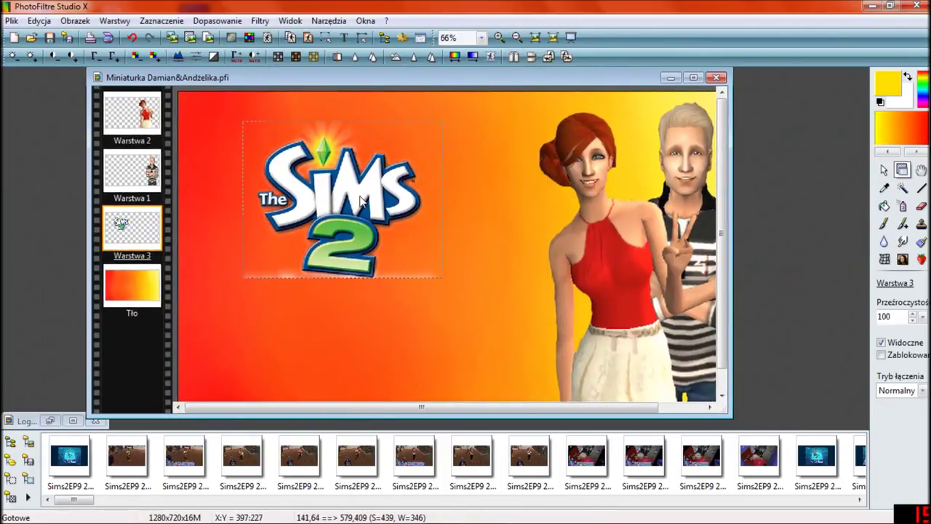
Scale the logo layer to 160% with the free transform and tilt it slightly counterclockwise
{"action": "right_click", "coordinate": [359, 195]}
{"action": "left_click", "coordinate": [459, 315]}
{"action": "left_click_drag", "start_coordinate": [751, 150], "coordinate": [793, 159]}
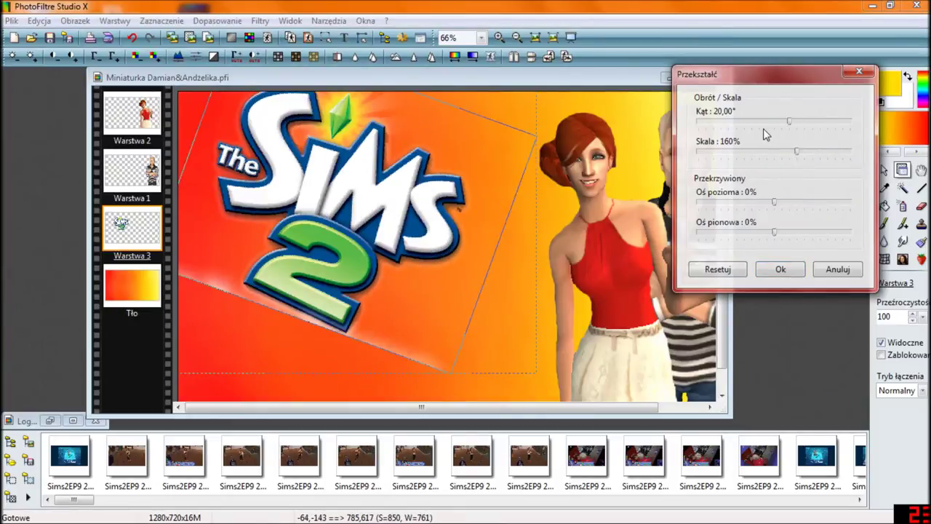
{"action": "left_click", "coordinate": [754, 121]}
{"action": "left_click", "coordinate": [793, 275]}
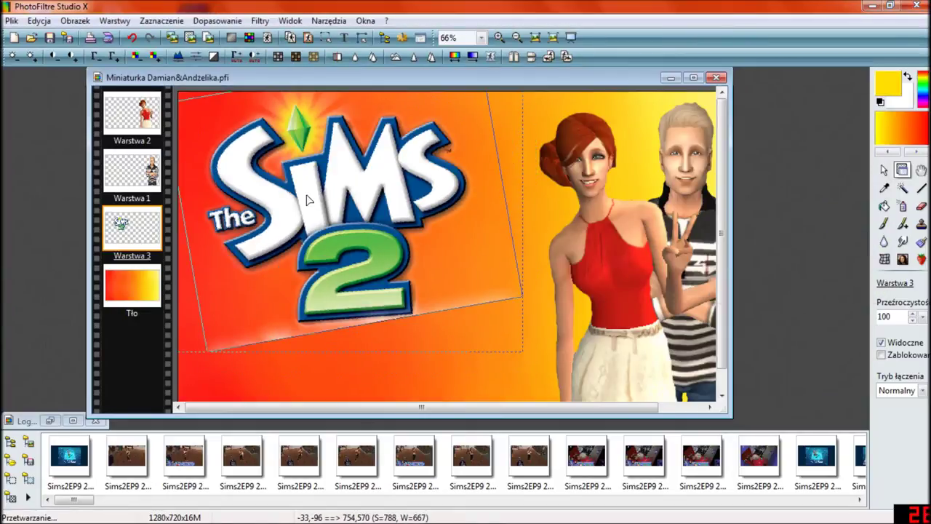
Erase the pale leftover strip along the logo layer's lower edge with a soft eraser brush of size 70
{"action": "left_click", "coordinate": [920, 207]}
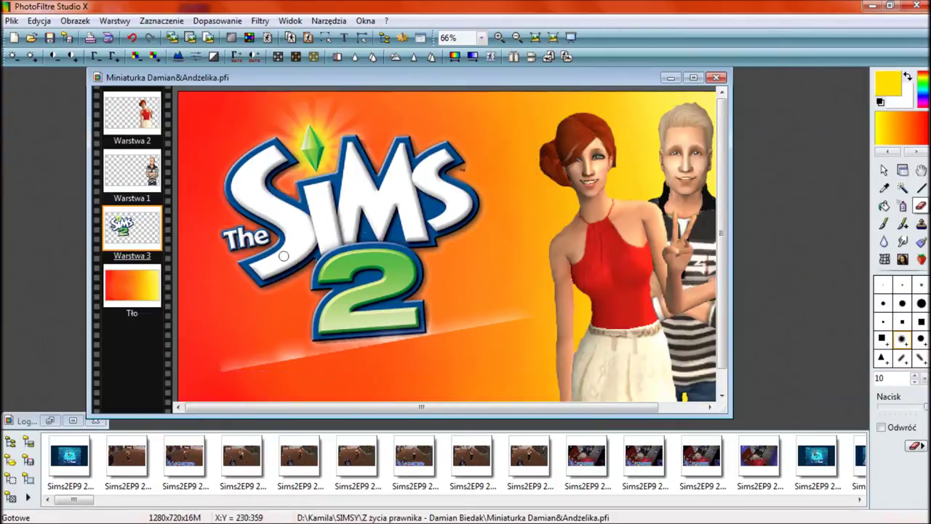
{"action": "left_click", "coordinate": [926, 380]}
{"action": "left_click", "coordinate": [900, 263]}
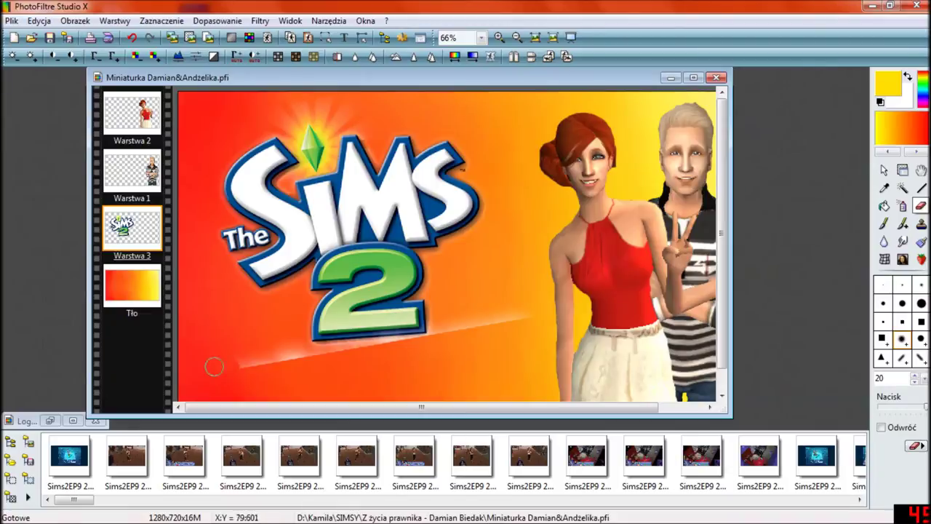
{"action": "left_click", "coordinate": [926, 379]}
{"action": "left_click", "coordinate": [901, 306]}
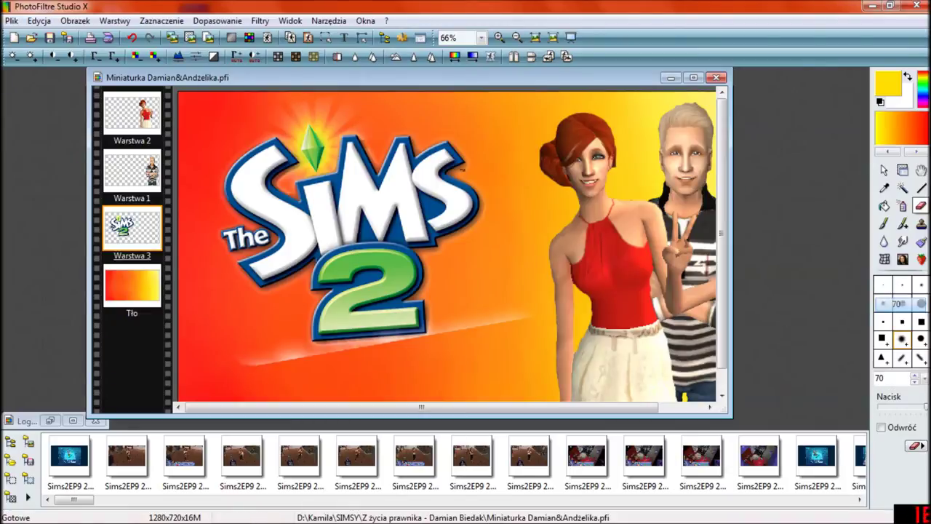
{"action": "mouse_move", "coordinate": [444, 363]}
{"action": "left_mouse_down"}
{"action": "mouse_move", "coordinate": [509, 308]}
{"action": "mouse_move", "coordinate": [468, 327]}
{"action": "left_mouse_up"}
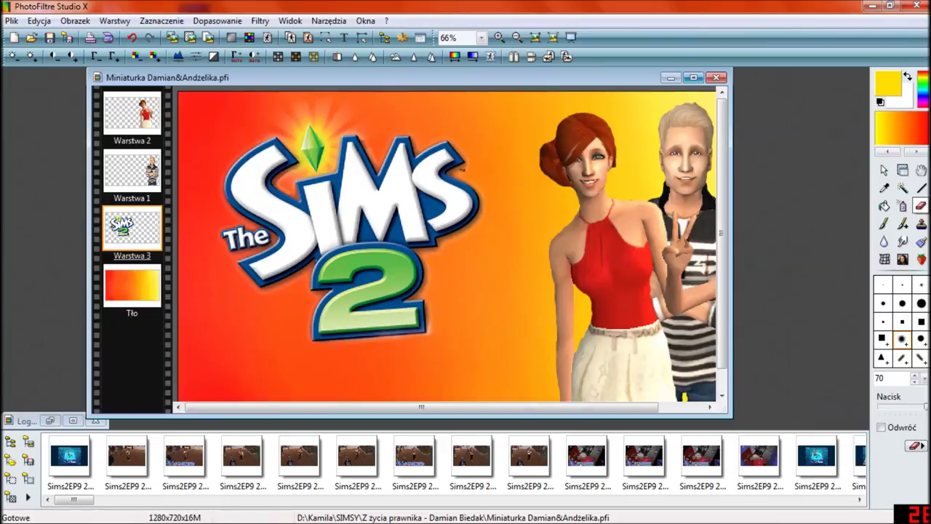
Maximize the thumbnail image's window, leave the eraser for the selection tool, and show the whole composition at 50%
{"action": "left_click", "coordinate": [693, 77]}
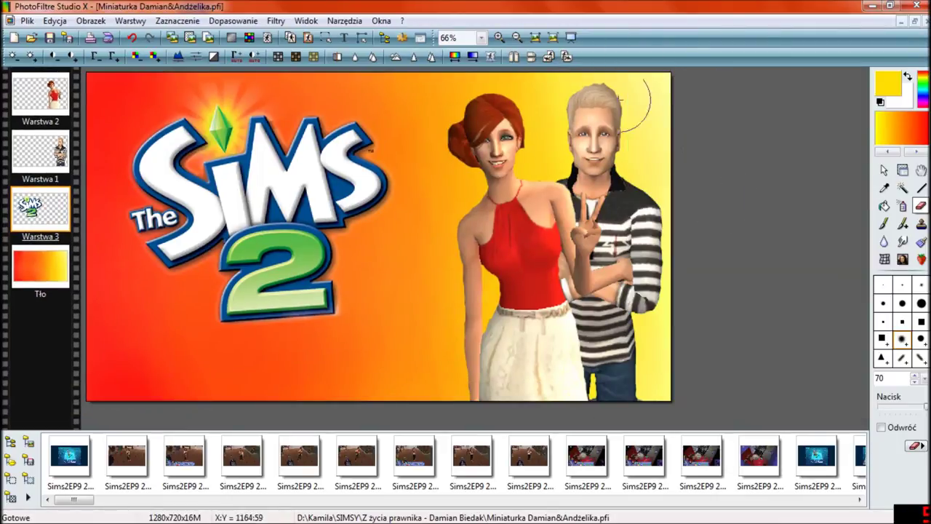
{"action": "left_click", "coordinate": [882, 170]}
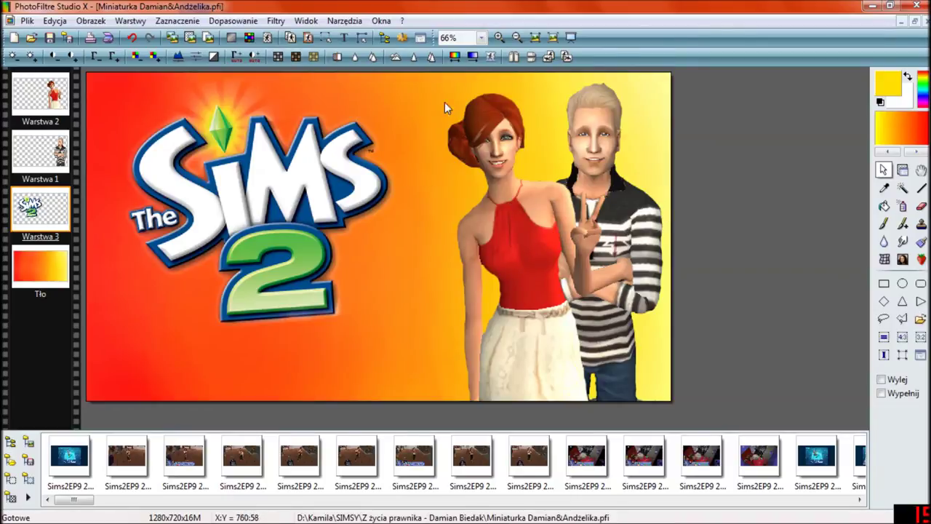
{"action": "scroll", "coordinate": [346, 228], "scroll_direction": "down", "scroll_amount": 2}
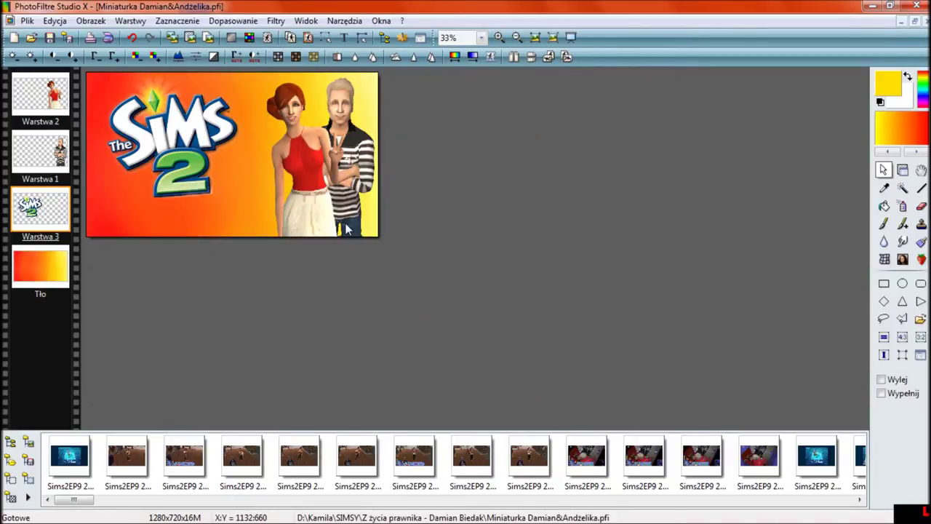
{"action": "scroll", "coordinate": [346, 229], "scroll_direction": "up", "scroll_amount": 1}
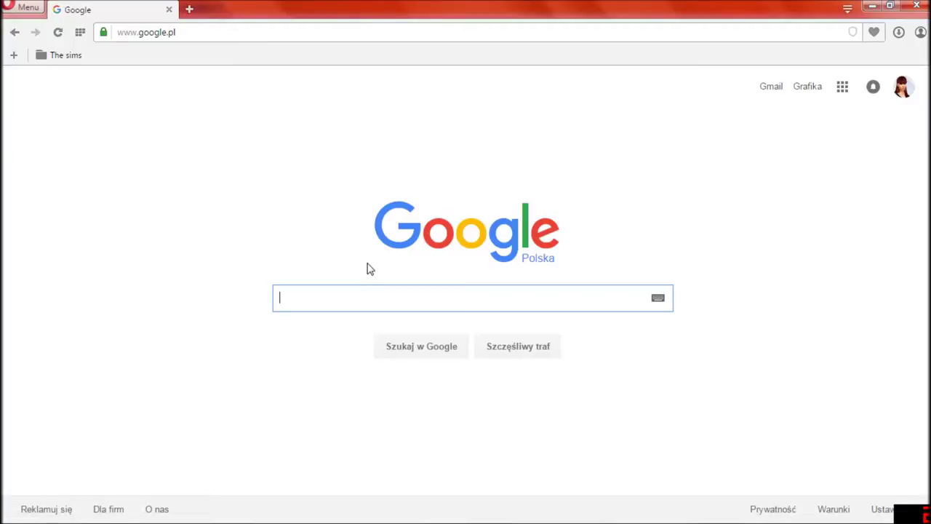
In the web browser, search Google for "dynia png" and switch to the image results
{"action": "type", "text": "dynia "}
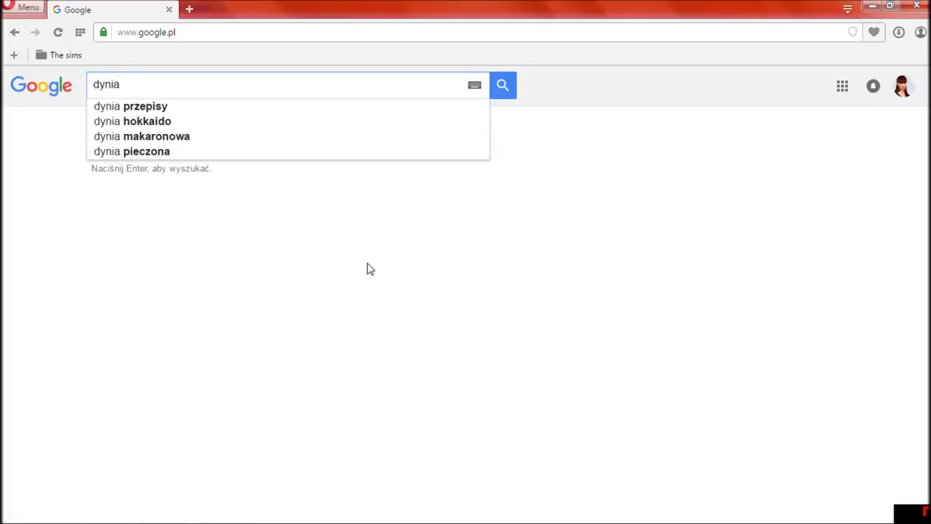
{"action": "type", "text": "png"}
{"action": "key", "text": "Return"}
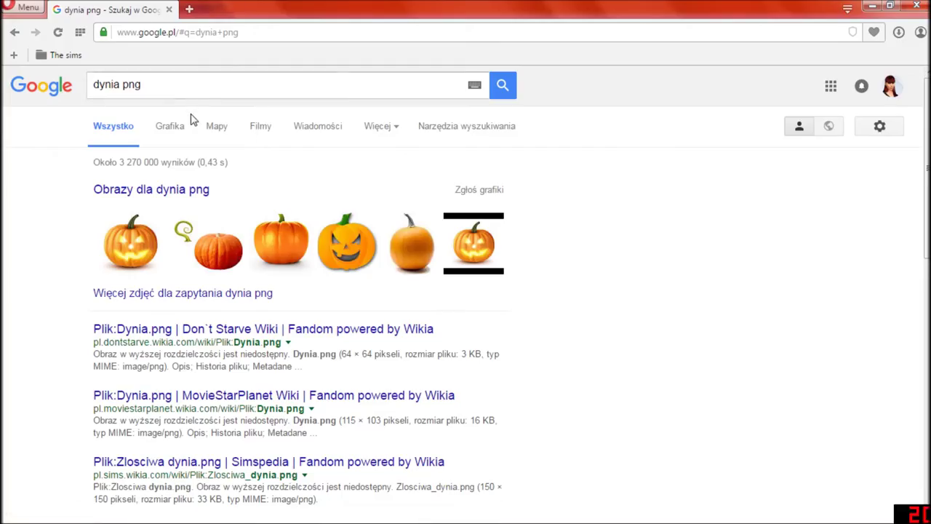
{"action": "left_click", "coordinate": [168, 125]}
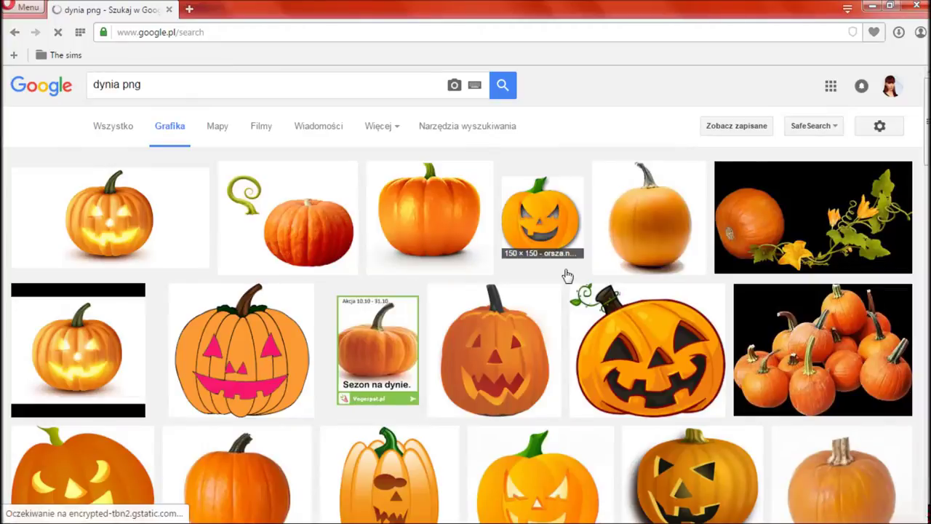
Open the 2400 × 2400 OpenClipArt carved pumpkin at full size and save it as dynia.png
{"action": "scroll", "coordinate": [567, 275], "scroll_direction": "down", "scroll_amount": 1}
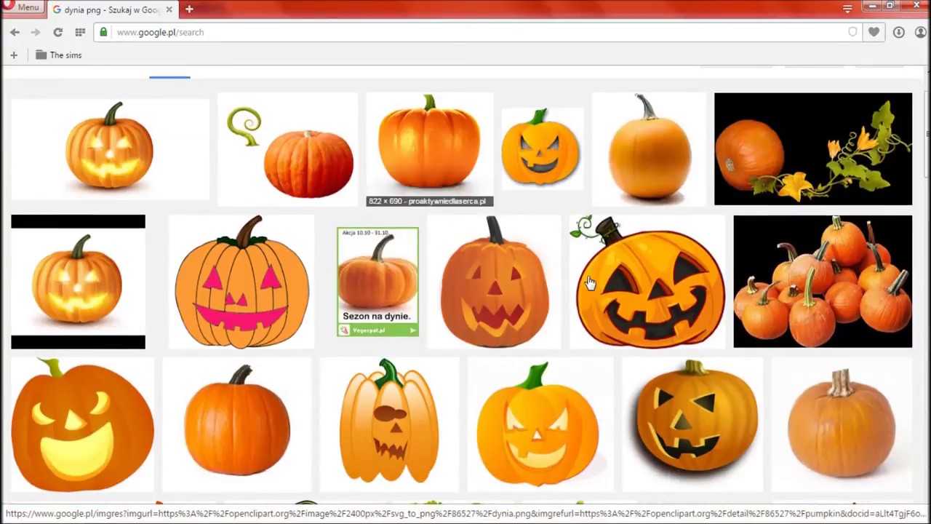
{"action": "scroll", "coordinate": [589, 282], "scroll_direction": "down", "scroll_amount": 2}
{"action": "left_click", "coordinate": [494, 127]}
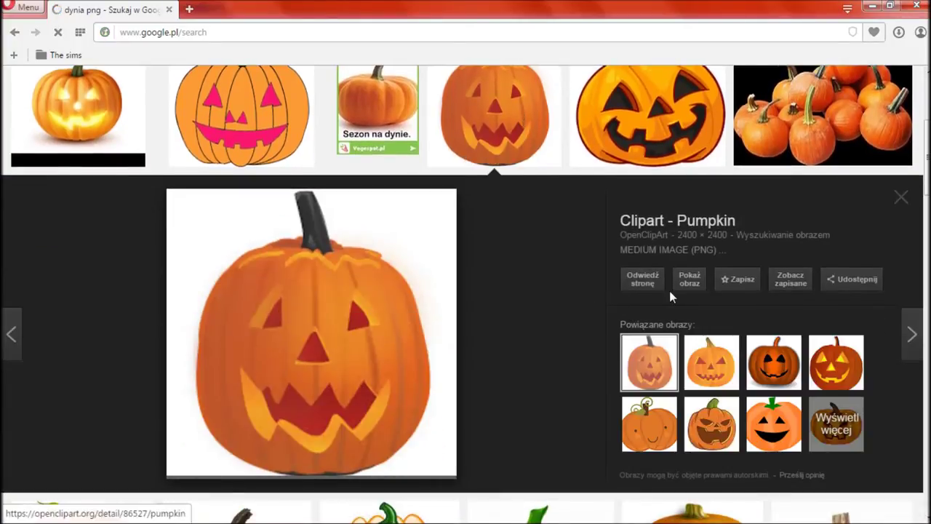
{"action": "left_click", "coordinate": [690, 283]}
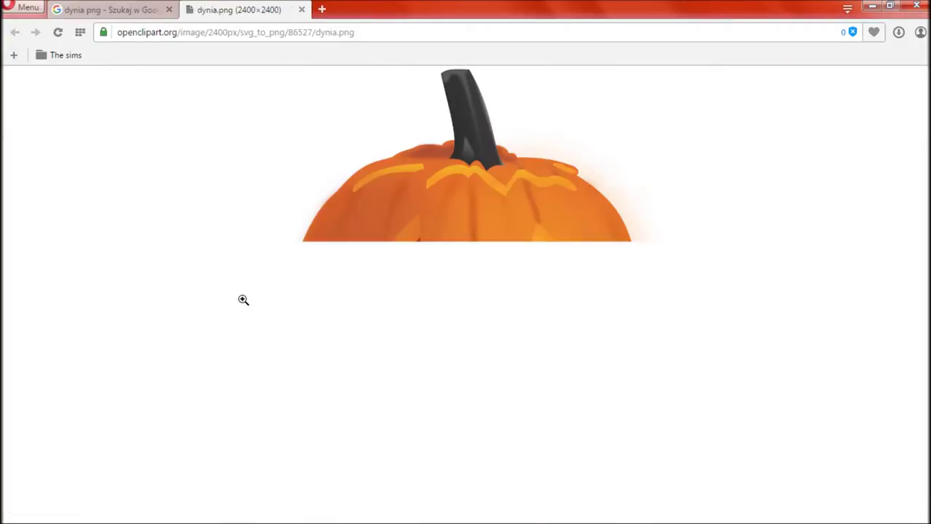
{"action": "right_click", "coordinate": [435, 172]}
{"action": "left_click", "coordinate": [504, 175]}
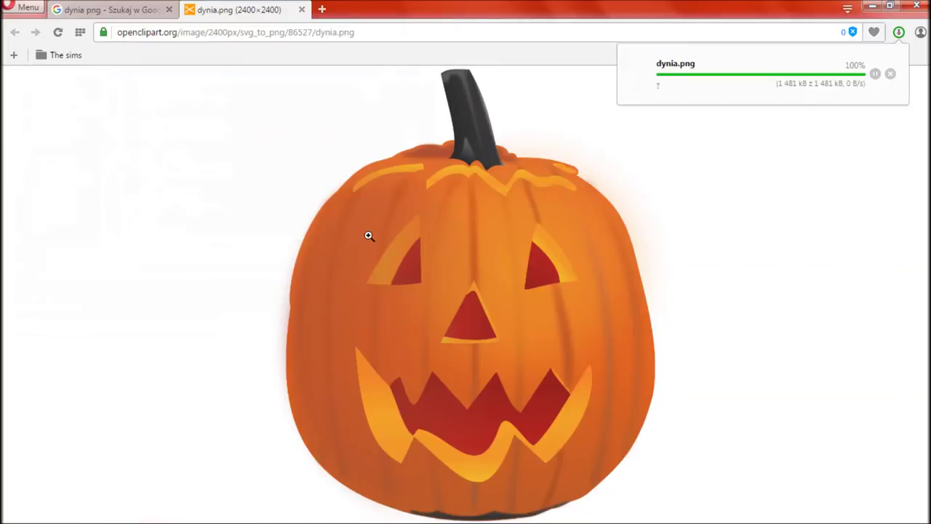
Switch back to PhotoFiltre Studio X and open dynia.png from the desktop
{"action": "left_click", "coordinate": [231, 517]}
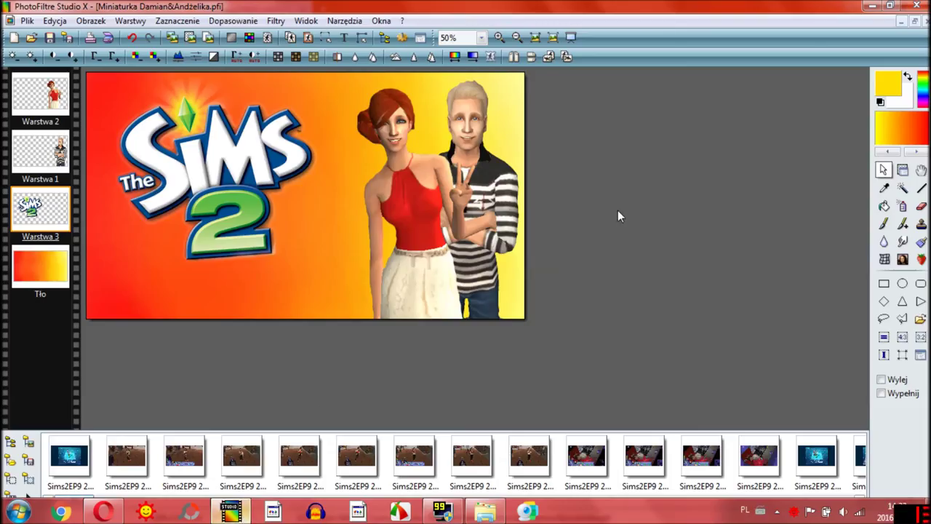
{"action": "left_click", "coordinate": [31, 37]}
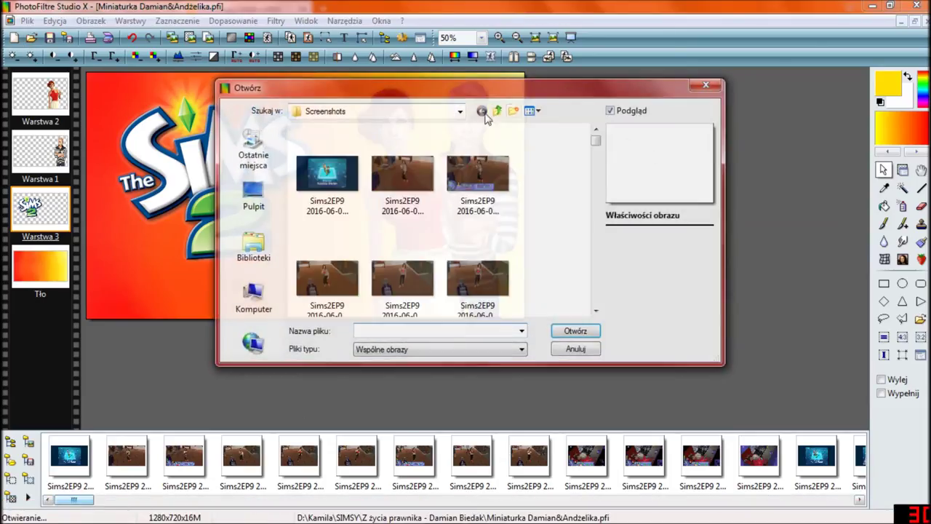
{"action": "left_click", "coordinate": [245, 203]}
{"action": "left_click", "coordinate": [372, 193]}
{"action": "left_click", "coordinate": [573, 331]}
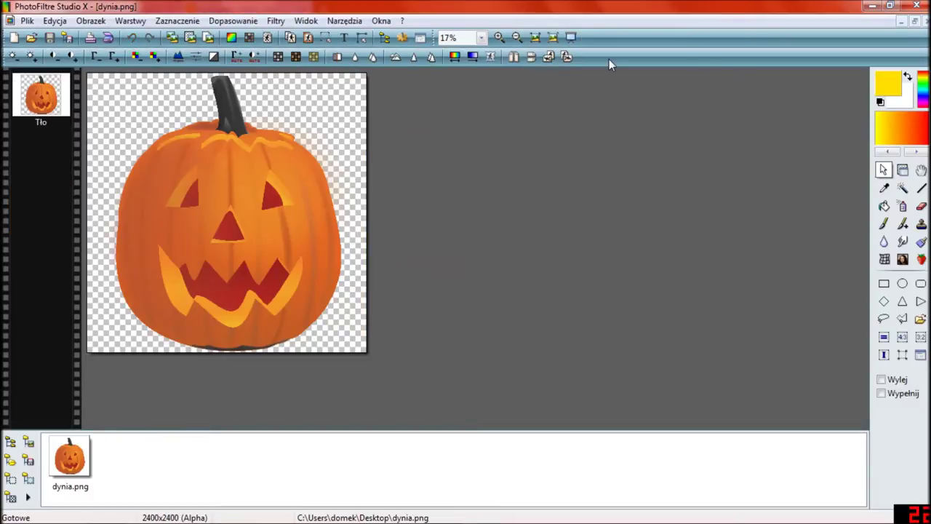
Copy the whole pumpkin image, minimize its window, and paste it as a new layer above the logo in the maximized thumbnail
{"action": "right_click", "coordinate": [176, 100]}
{"action": "left_click", "coordinate": [218, 158]}
{"action": "left_click", "coordinate": [901, 21]}
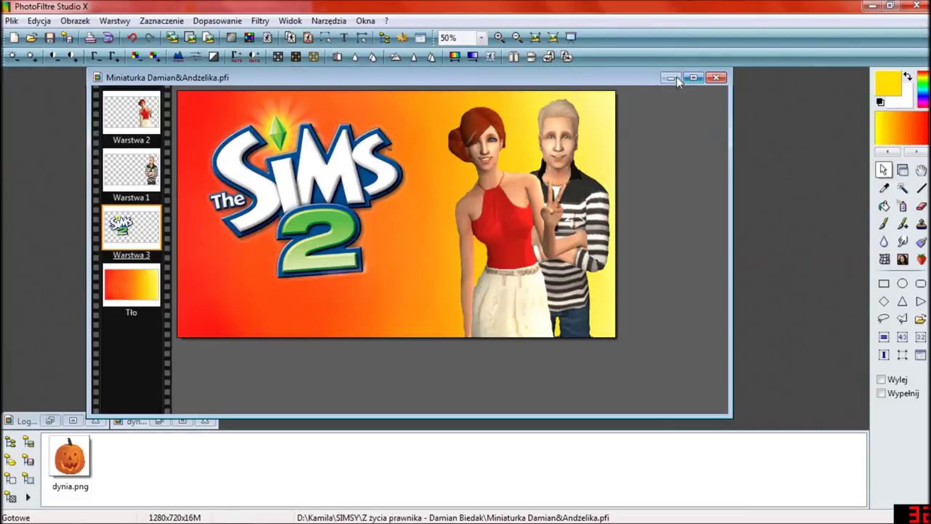
{"action": "left_click", "coordinate": [700, 78]}
{"action": "left_click", "coordinate": [52, 21]}
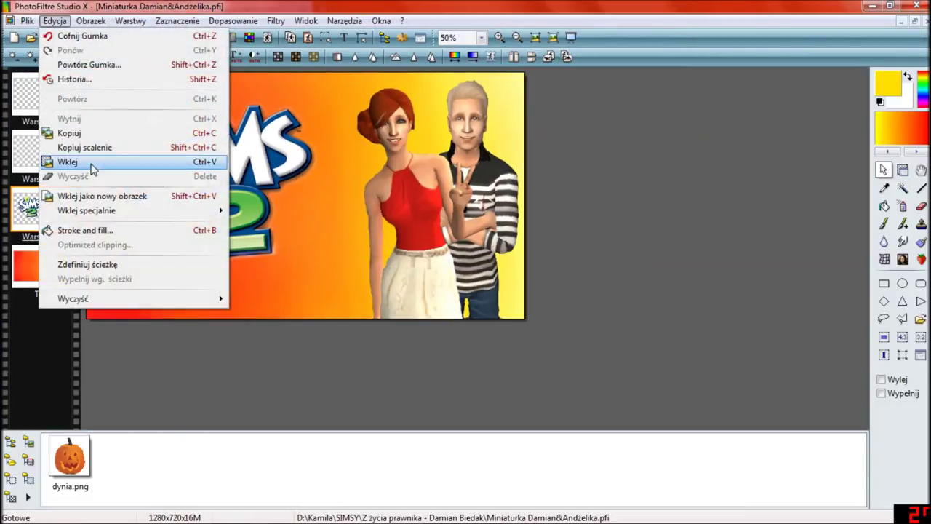
{"action": "left_click", "coordinate": [120, 165]}
{"action": "left_click_drag", "start_coordinate": [350, 248], "coordinate": [261, 162]}
Shrink the pumpkin layer to 937 × 937 pixels with the free transform and bring it fully into view over the logo
{"action": "right_click", "coordinate": [289, 197]}
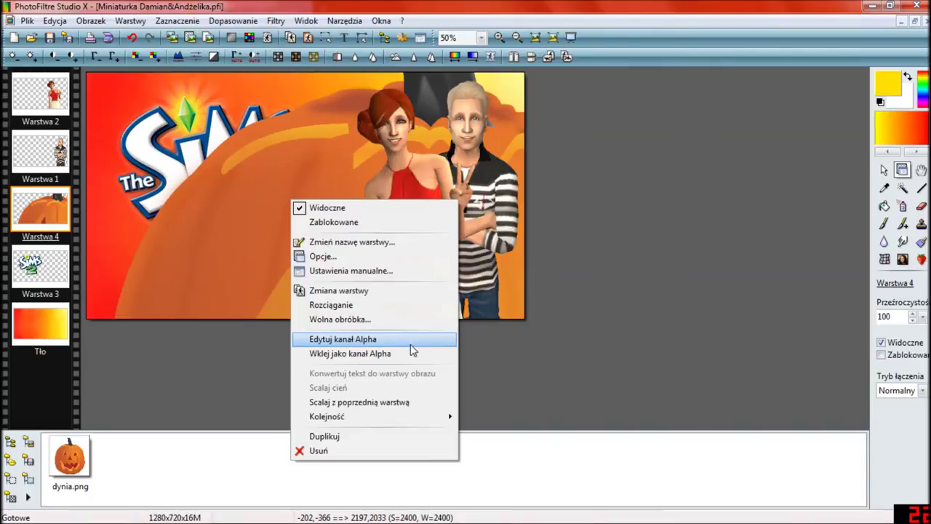
{"action": "left_click", "coordinate": [342, 320]}
{"action": "left_click_drag", "start_coordinate": [739, 151], "coordinate": [710, 155]}
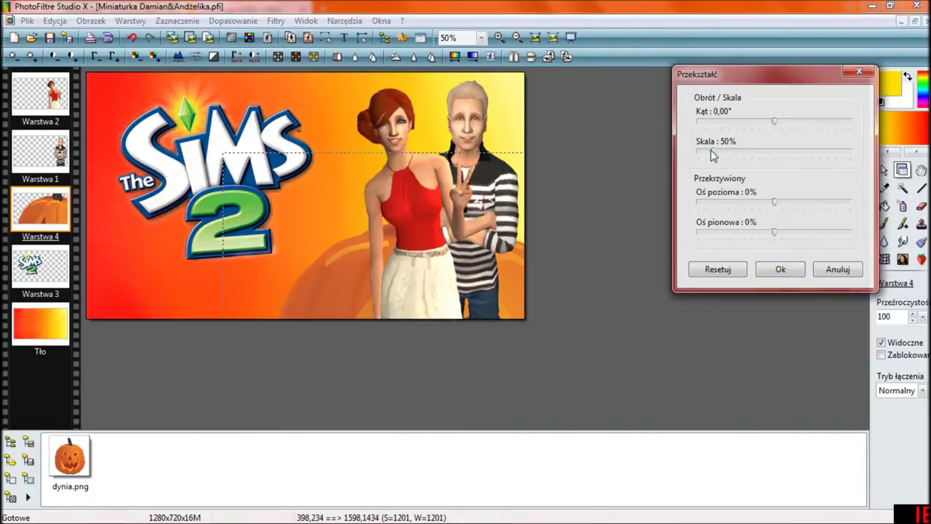
{"action": "left_click", "coordinate": [767, 268]}
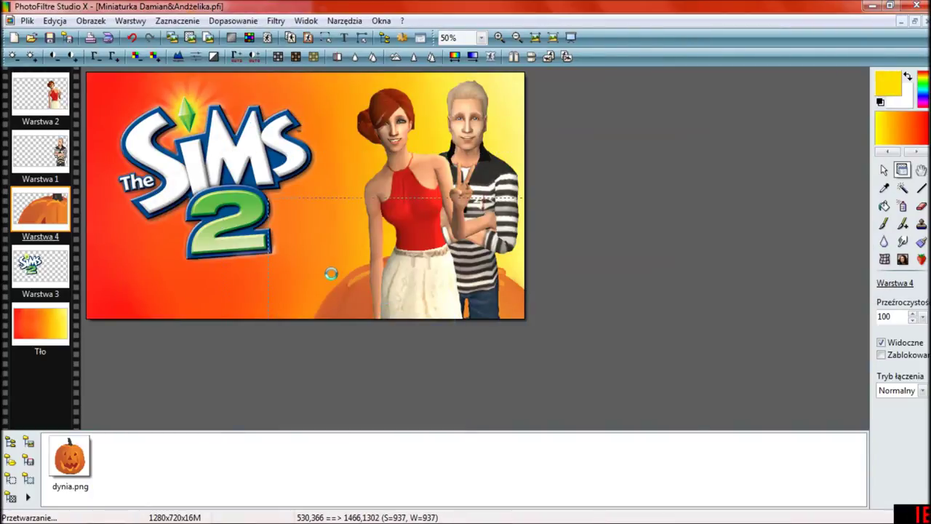
Scale the pumpkin layer down to 40% and place it in the image's bottom-left corner, overlapping the logo
{"action": "right_click", "coordinate": [244, 171]}
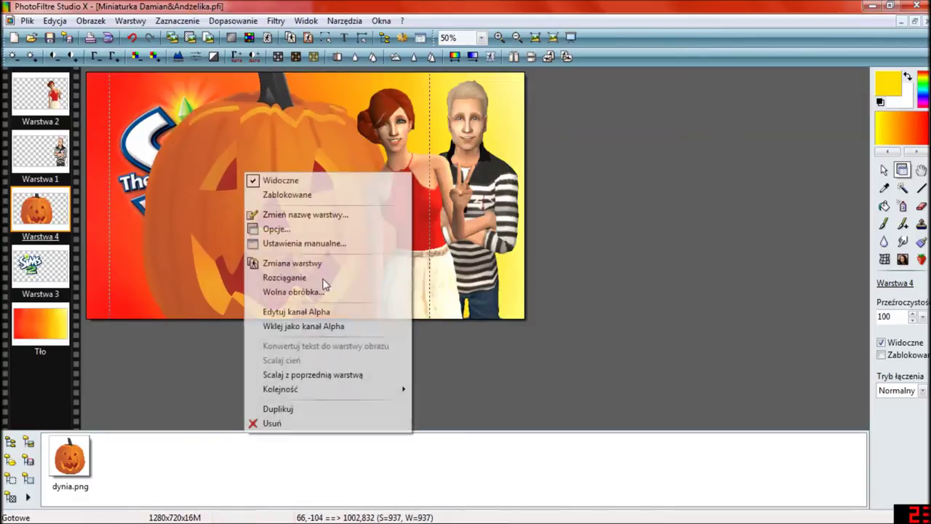
{"action": "left_click", "coordinate": [364, 292]}
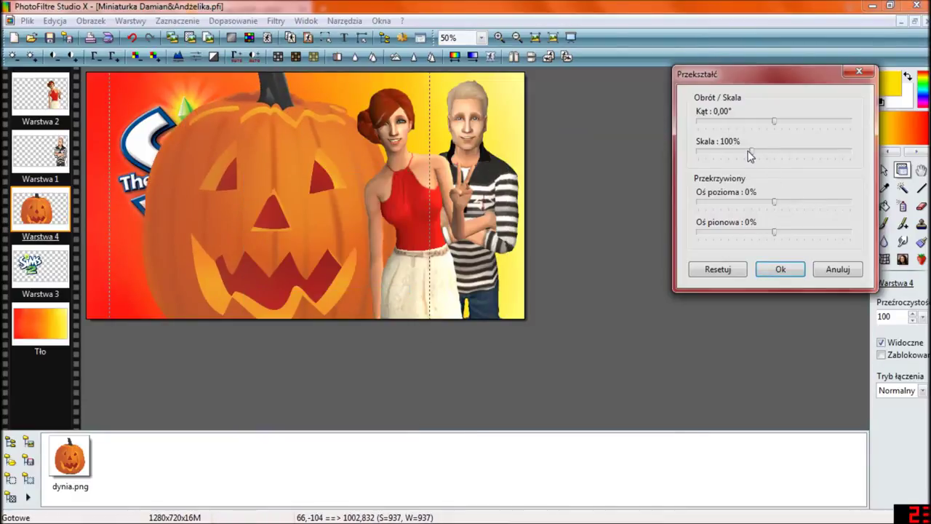
{"action": "left_click_drag", "start_coordinate": [750, 156], "coordinate": [715, 156]}
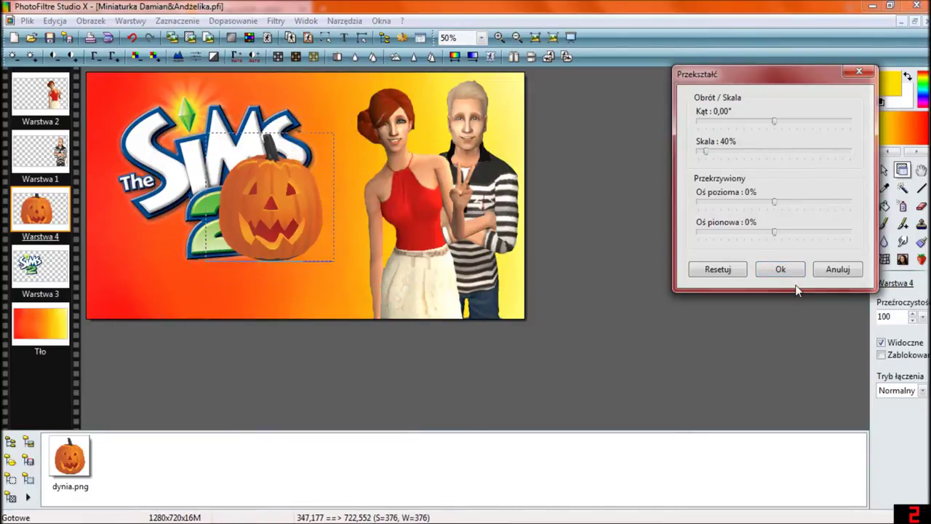
{"action": "left_click", "coordinate": [780, 269]}
{"action": "left_click_drag", "start_coordinate": [322, 199], "coordinate": [192, 261]}
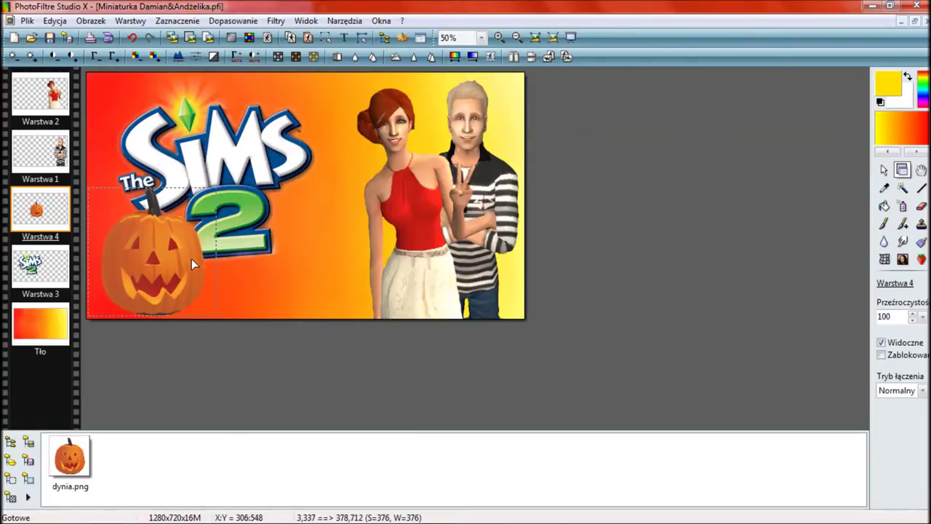
Tilt the pumpkin layer slightly counterclockwise with the free transform, keeping its scale at 100%
{"action": "right_click", "coordinate": [177, 250]}
{"action": "left_click", "coordinate": [225, 374]}
{"action": "left_click", "coordinate": [754, 122]}
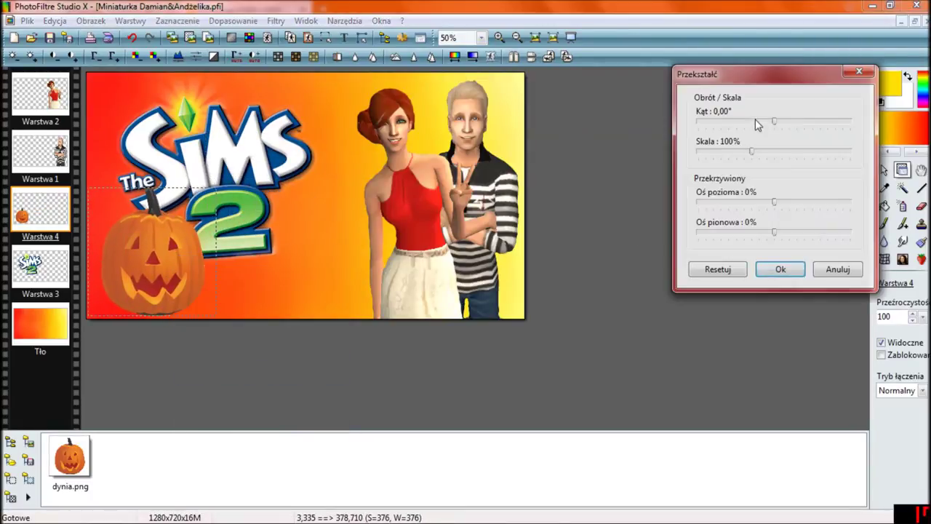
{"action": "left_click", "coordinate": [761, 271]}
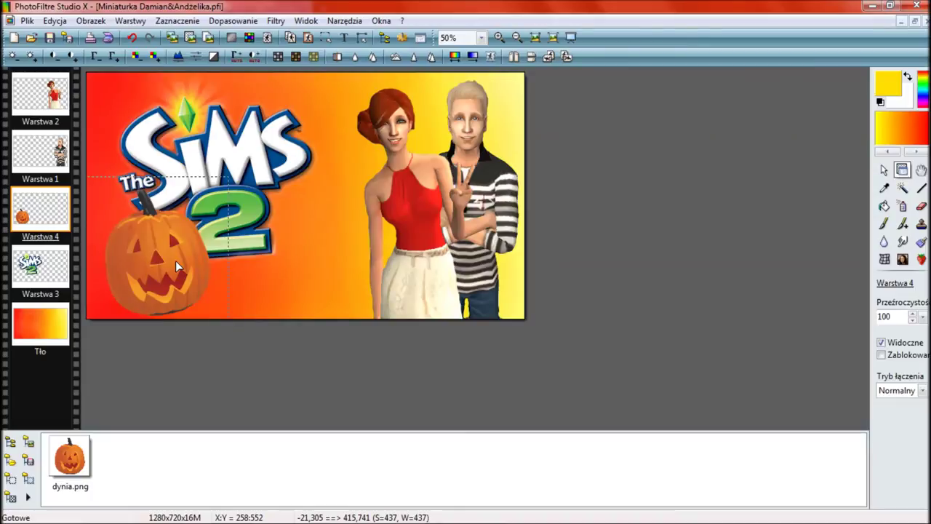
Add the text "#9" above the background layer in brown Vani, size 72, with the emboss and shadow effect
{"action": "left_click", "coordinate": [297, 268]}
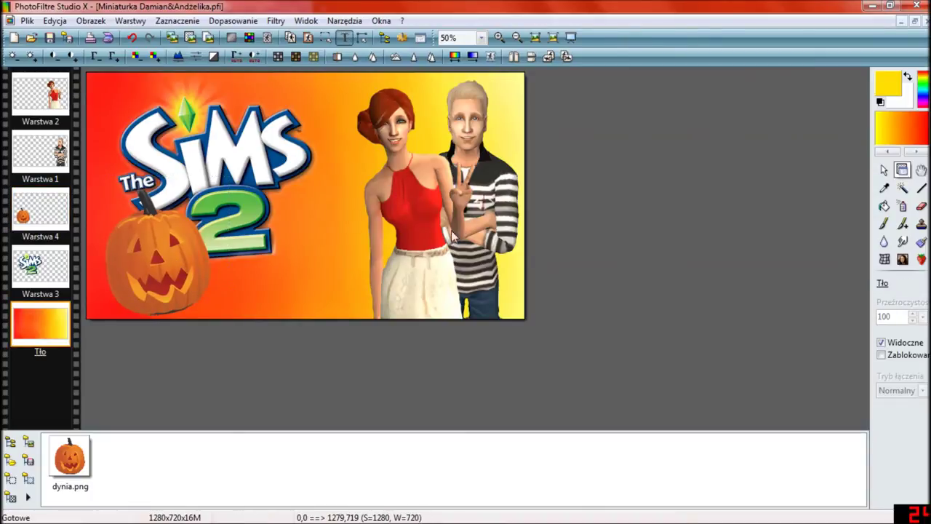
{"action": "left_click", "coordinate": [459, 234]}
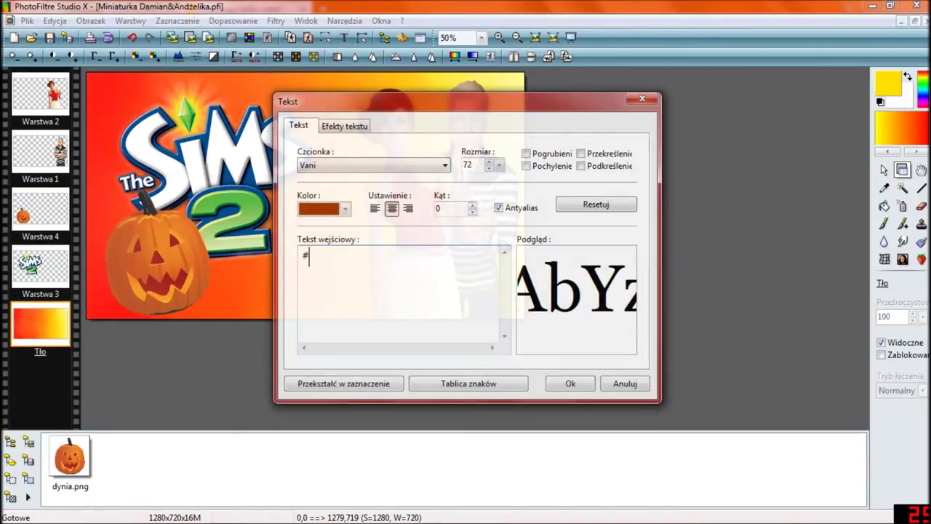
{"action": "left_click", "coordinate": [361, 126]}
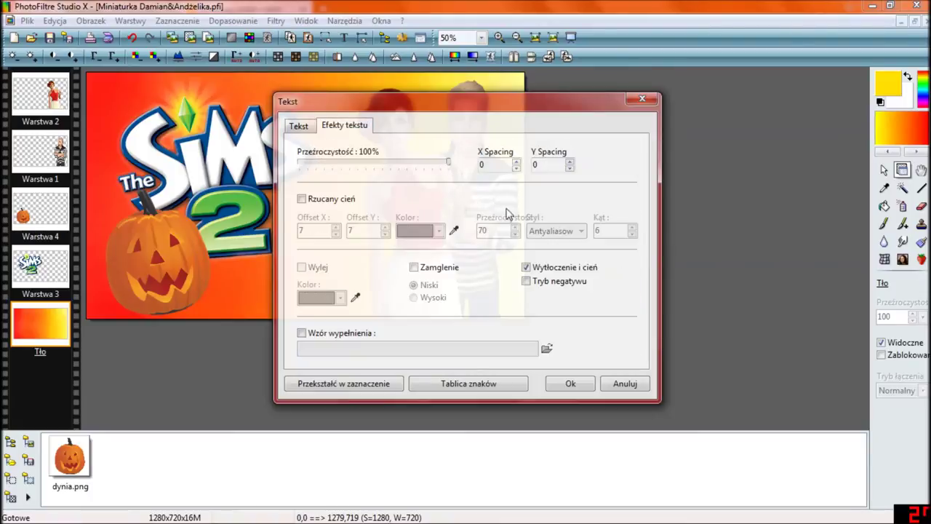
{"action": "left_click", "coordinate": [580, 384]}
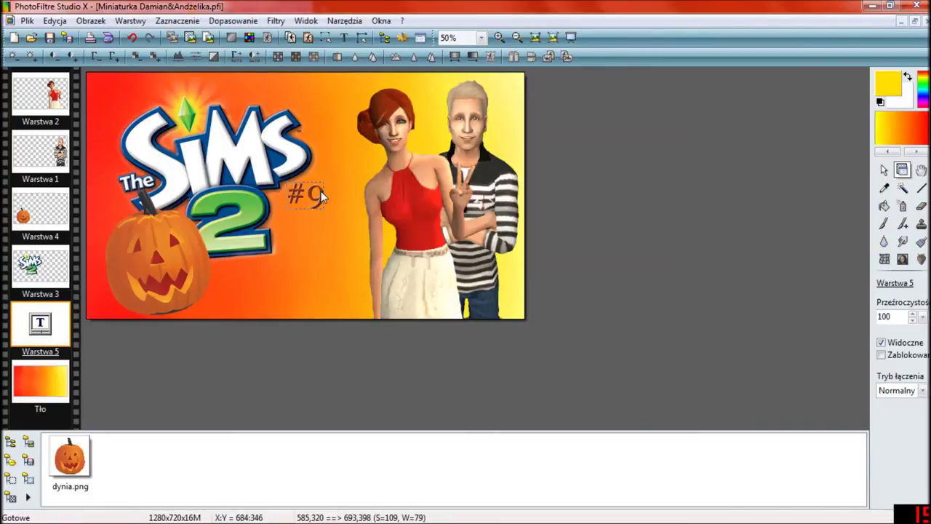
Enlarge the "#9" text to about 293 × 212 pixels and place it near the bottom between the pumpkin and the woman
{"action": "double_click", "coordinate": [321, 190]}
{"action": "left_click", "coordinate": [499, 165]}
{"action": "left_click", "coordinate": [486, 366]}
{"action": "left_click", "coordinate": [570, 383]}
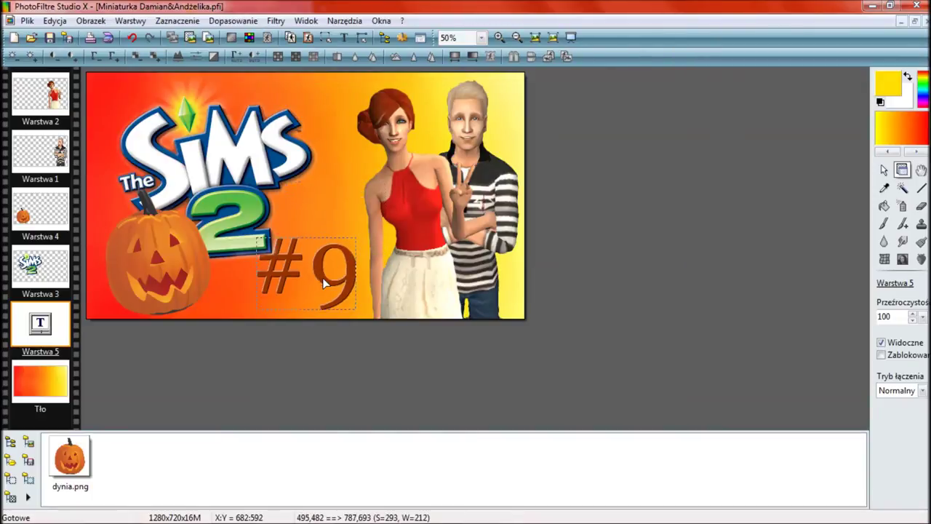